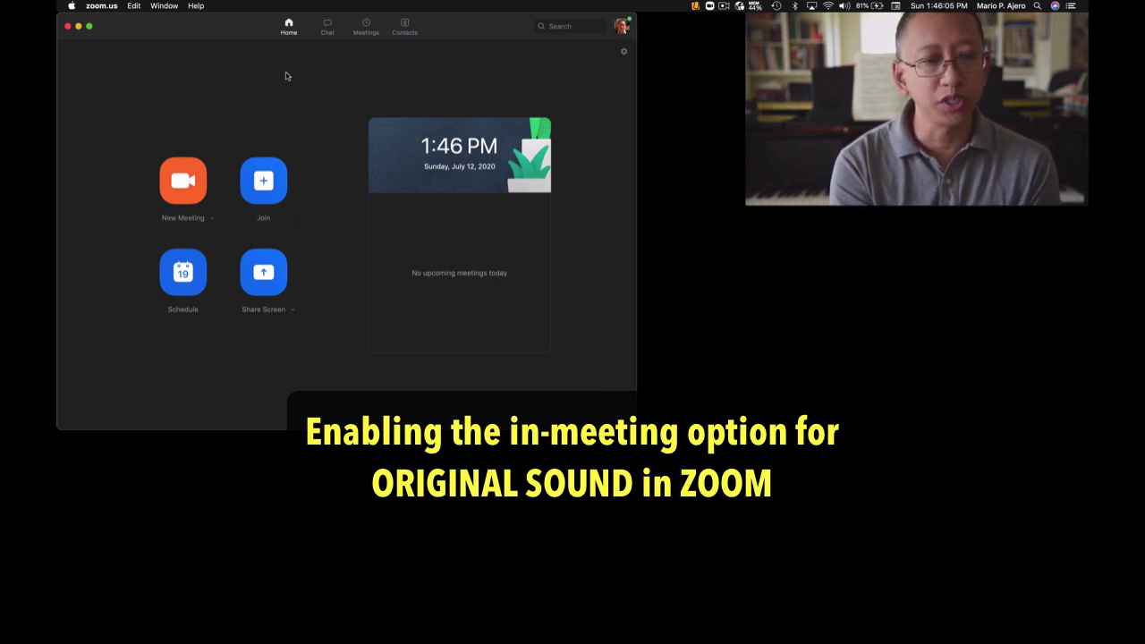
Open Zoom's Preferences and move the settings window over the home window
left_click(103, 7)
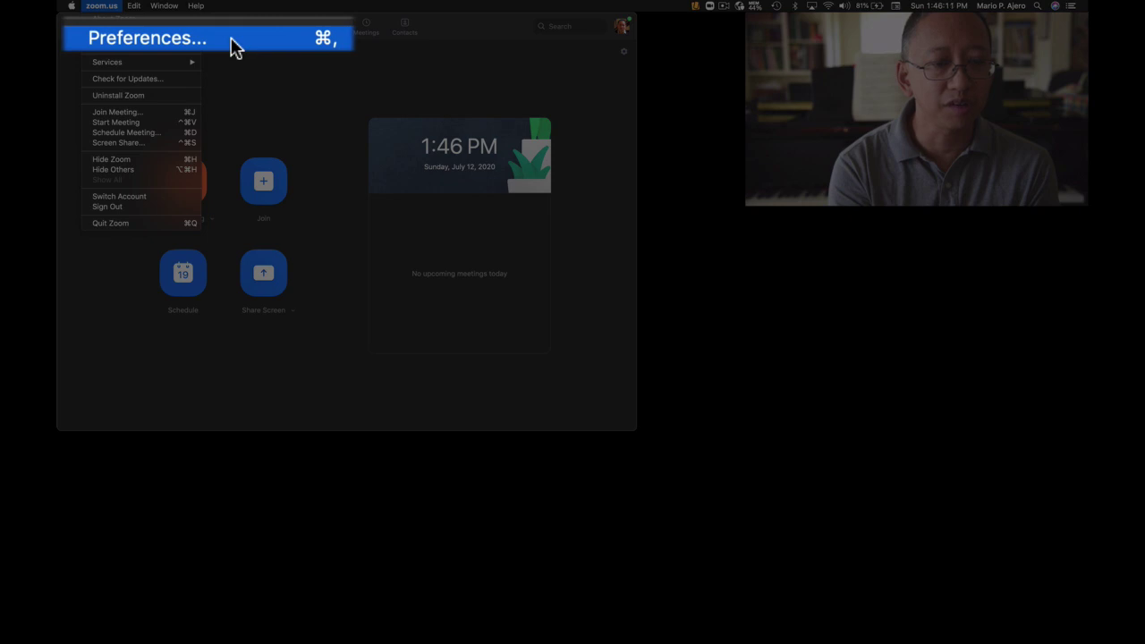
left_click(197, 43)
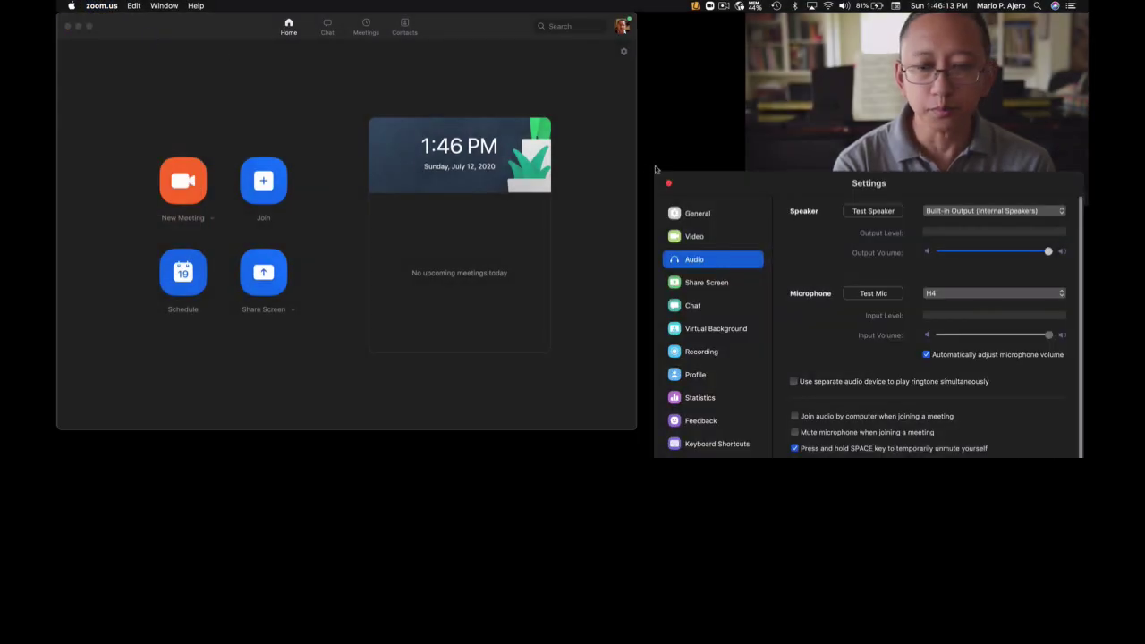
left_click_drag(745, 183, 275, 62)
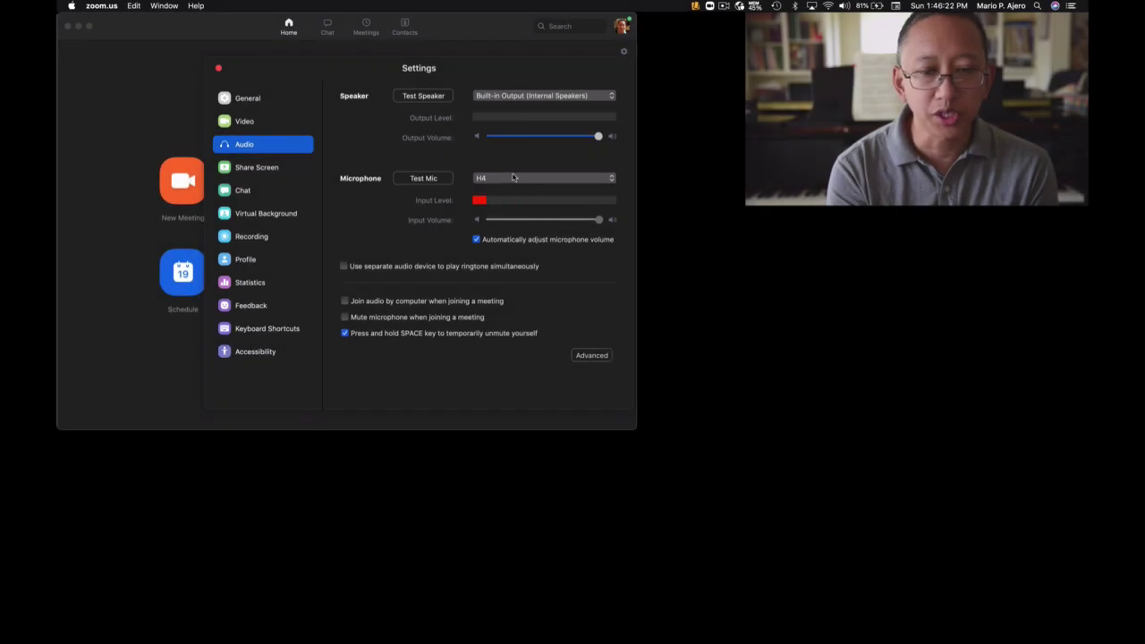
Keep H4 as the microphone and uncheck automatic microphone volume adjustment
left_click(513, 177)
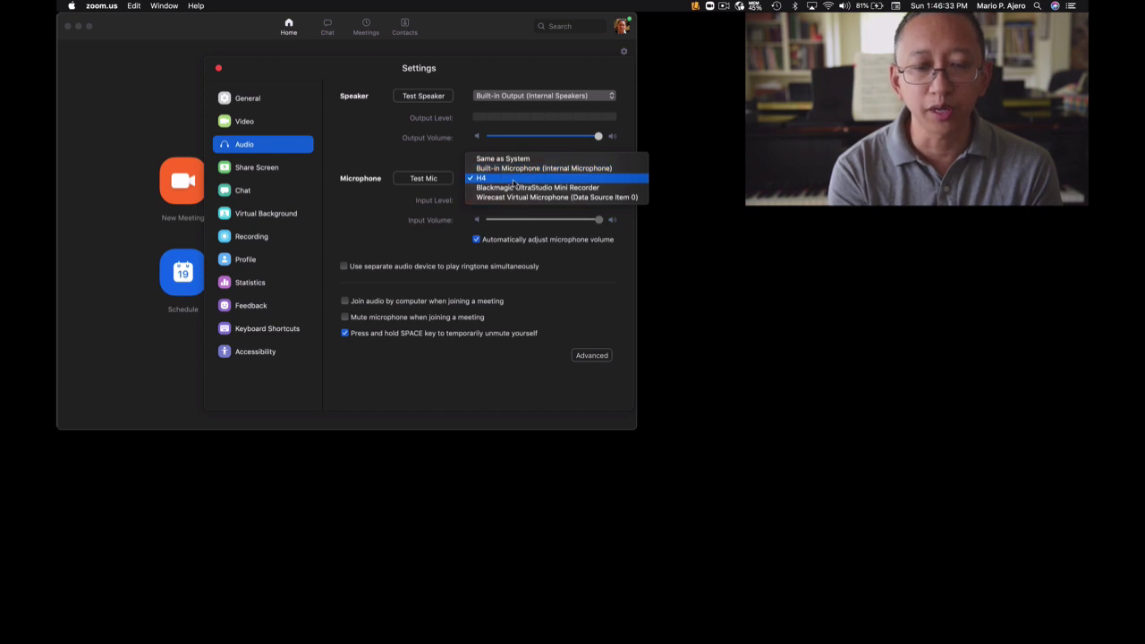
left_click(512, 179)
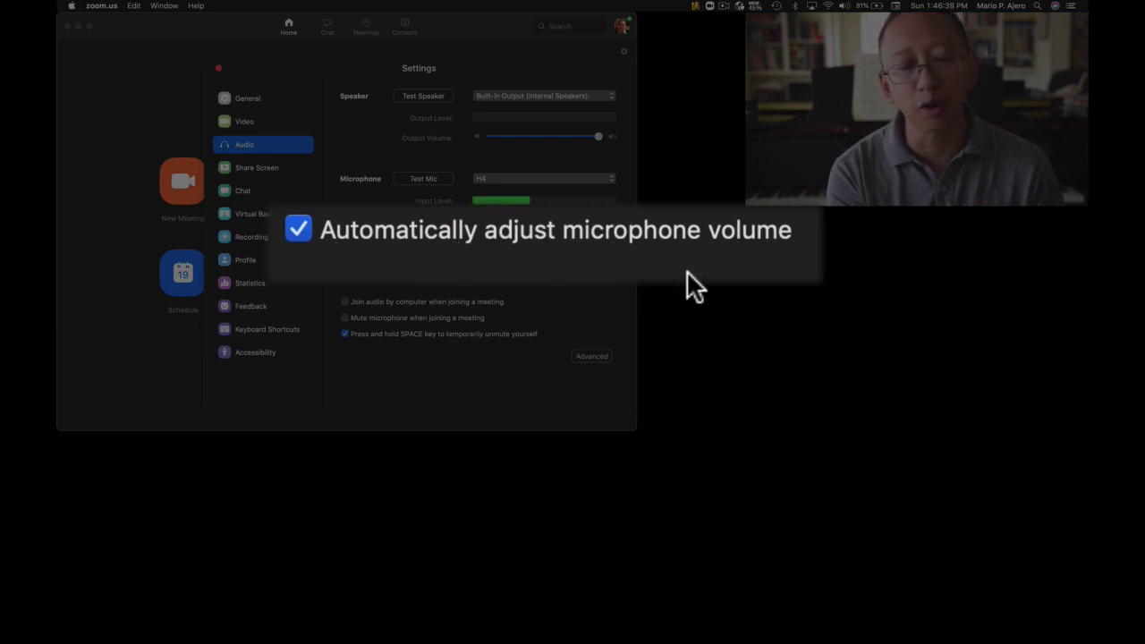
left_click(286, 228)
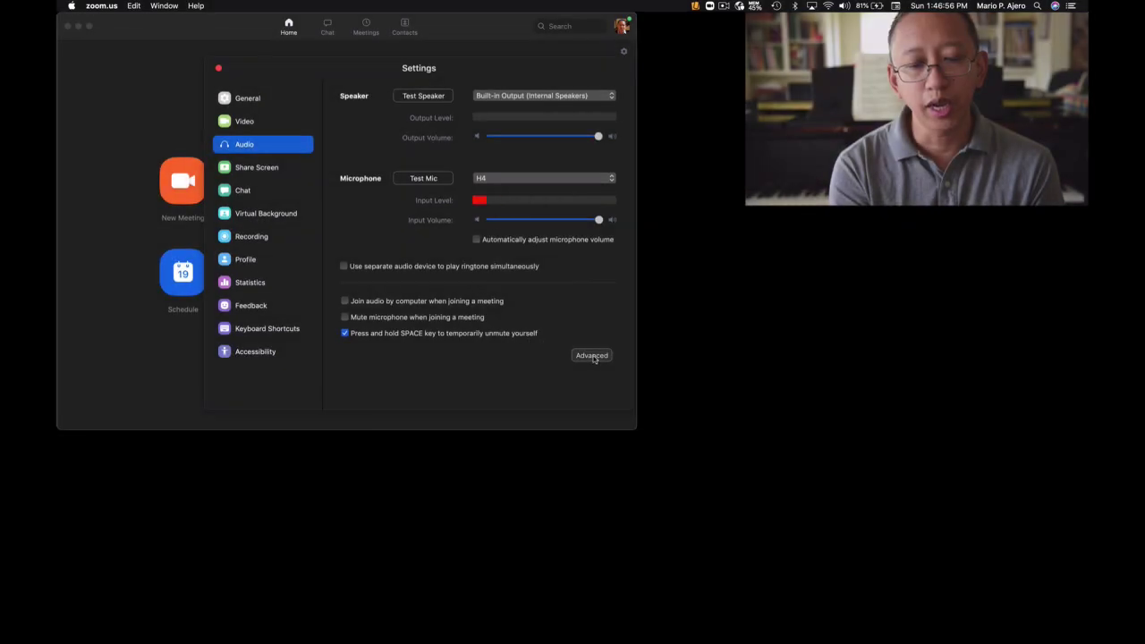
Enable Original Sound, set both background-noise suppressions to Disable, and echo cancellation to Aggressive
left_click(591, 356)
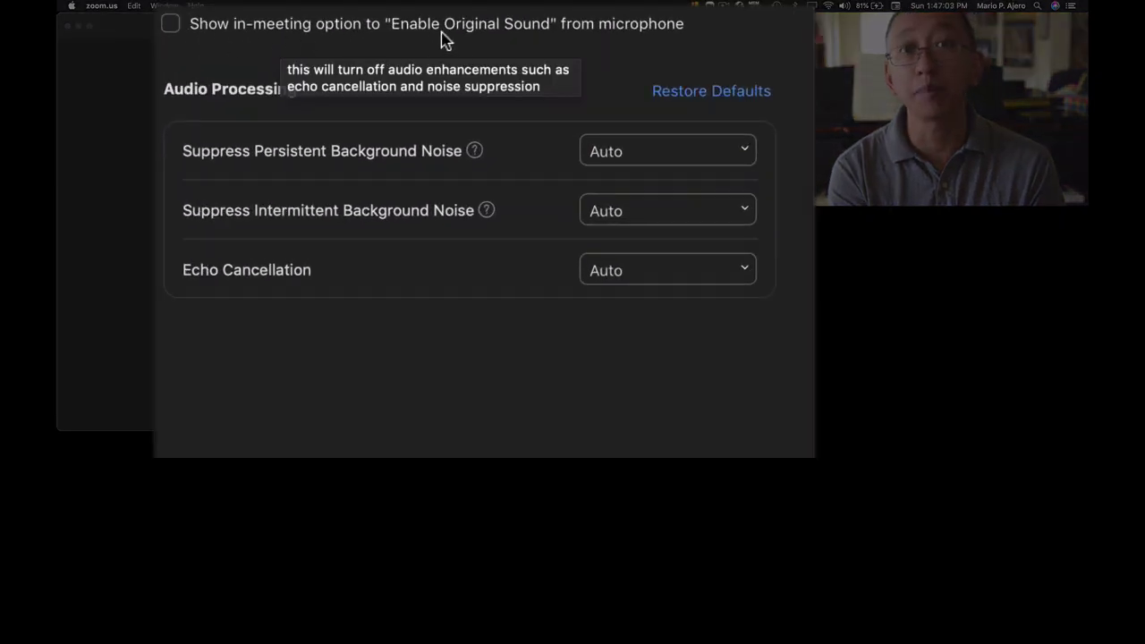
left_click(170, 30)
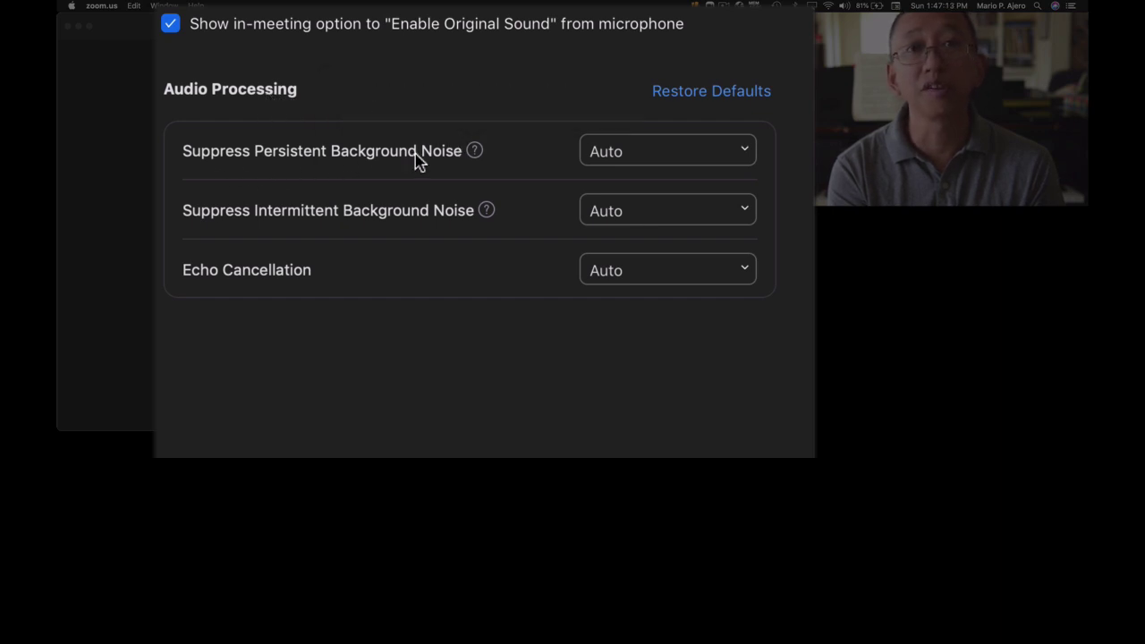
left_click(649, 155)
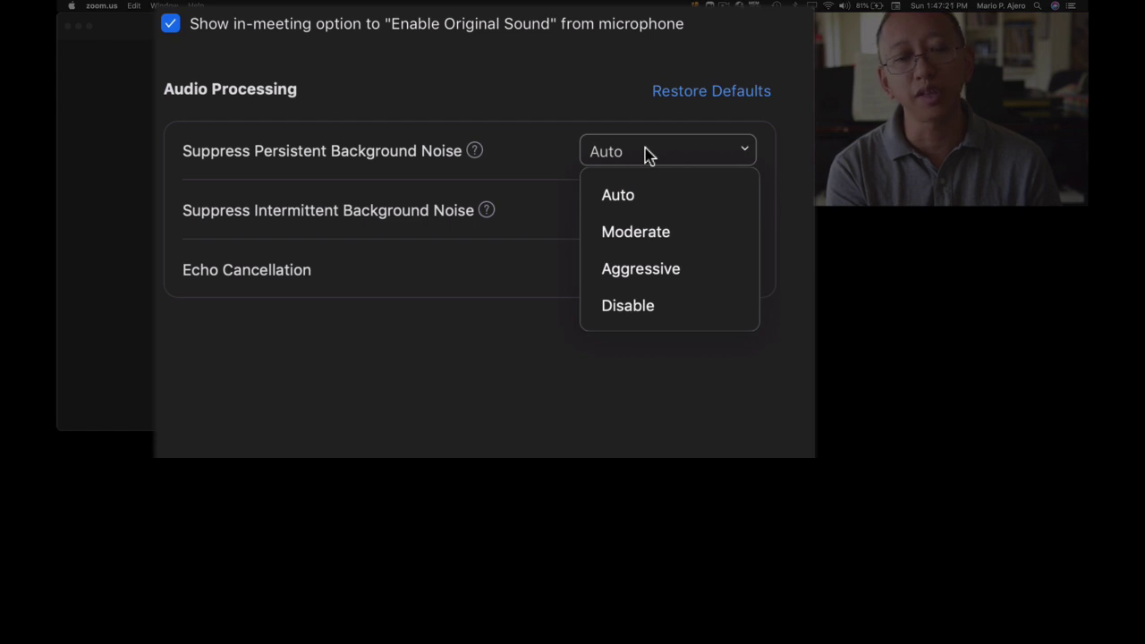
left_click(693, 314)
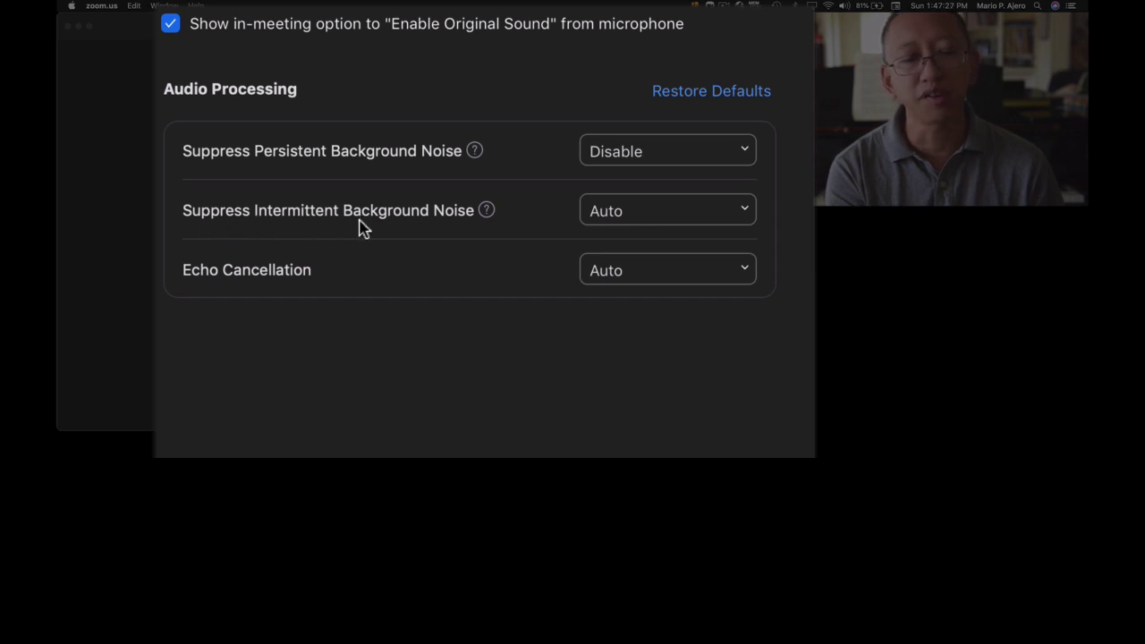
left_click(639, 219)
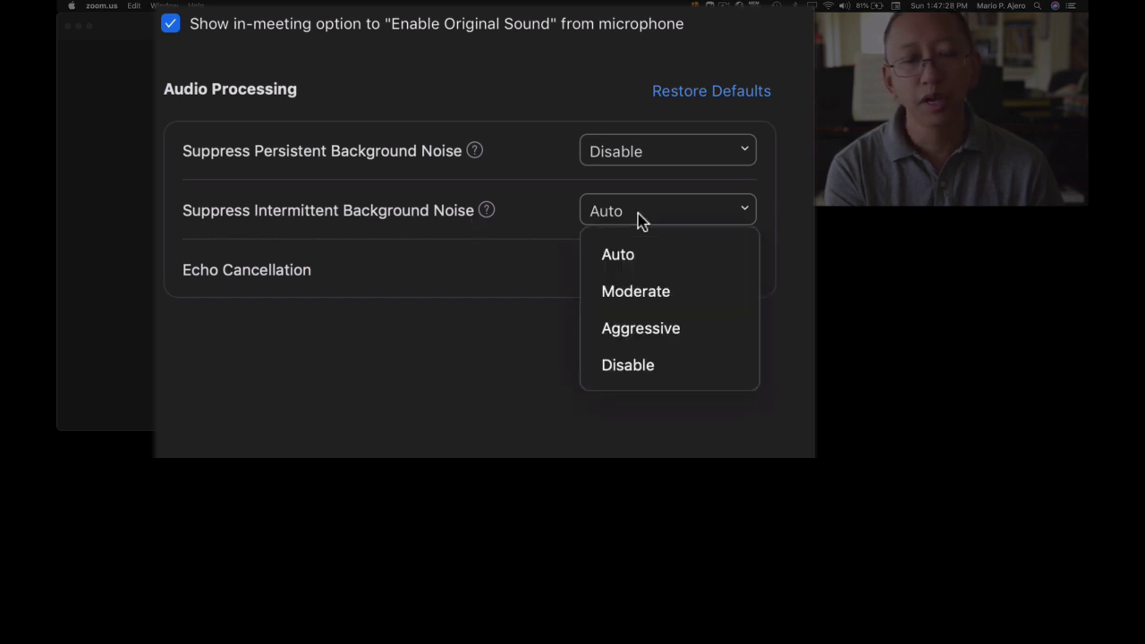
left_click(660, 374)
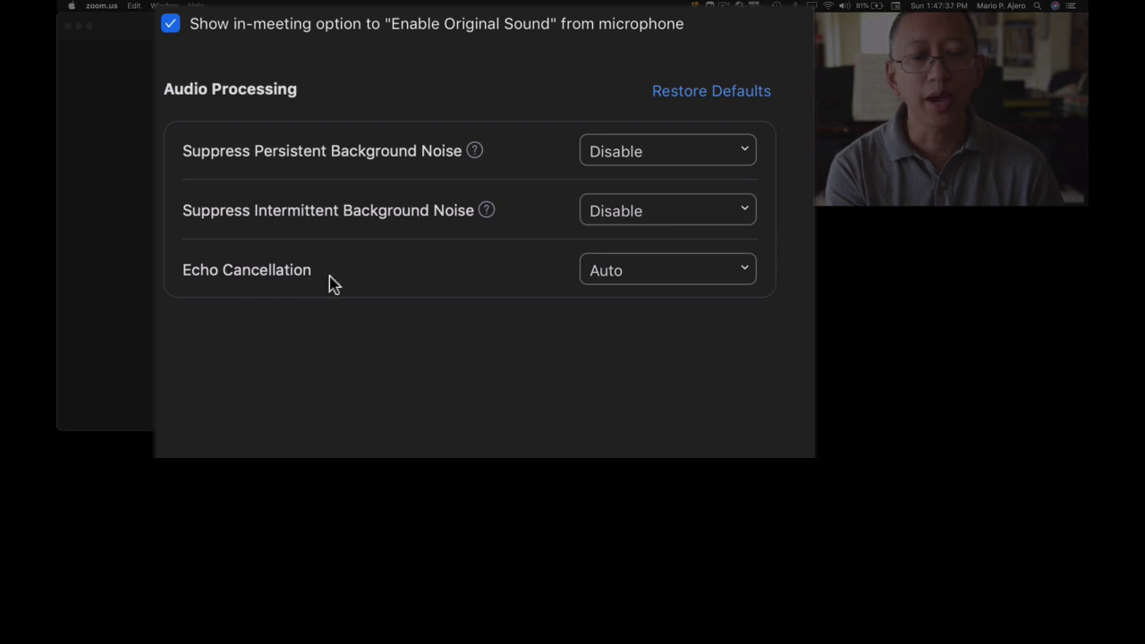
left_click(658, 277)
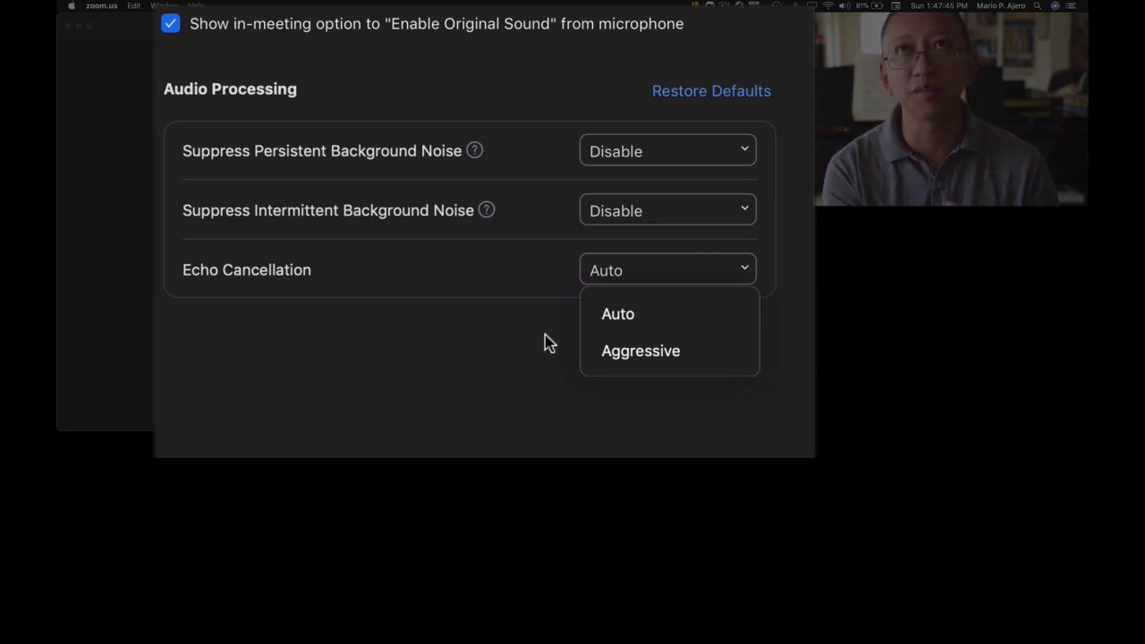
left_click(606, 350)
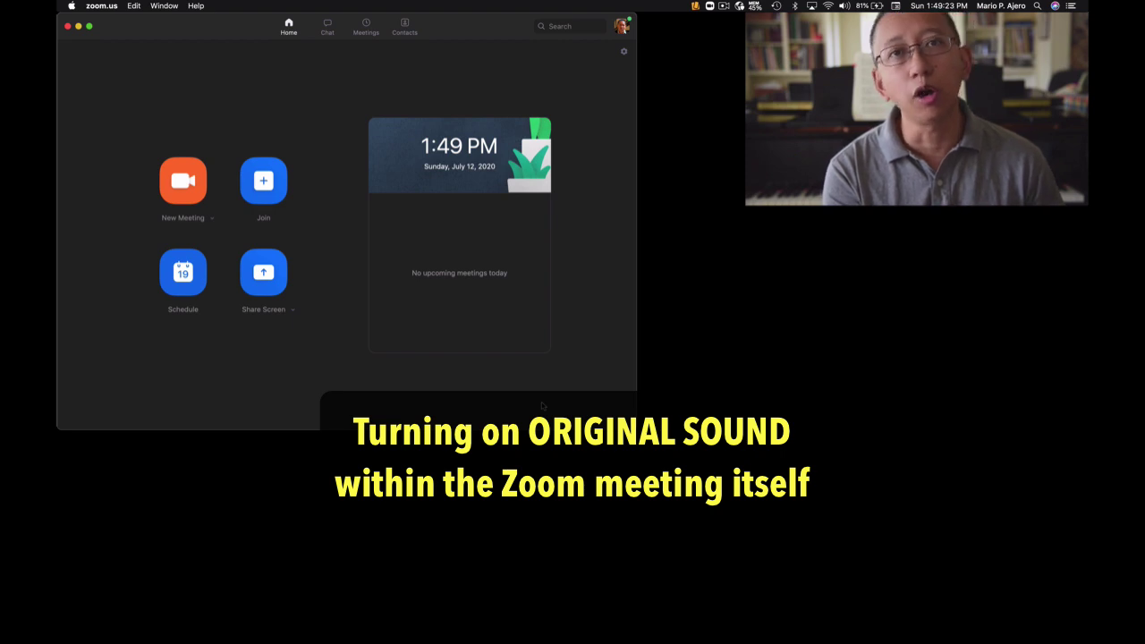
Start an instant meeting with New Meeting from the Home tab
left_click(179, 191)
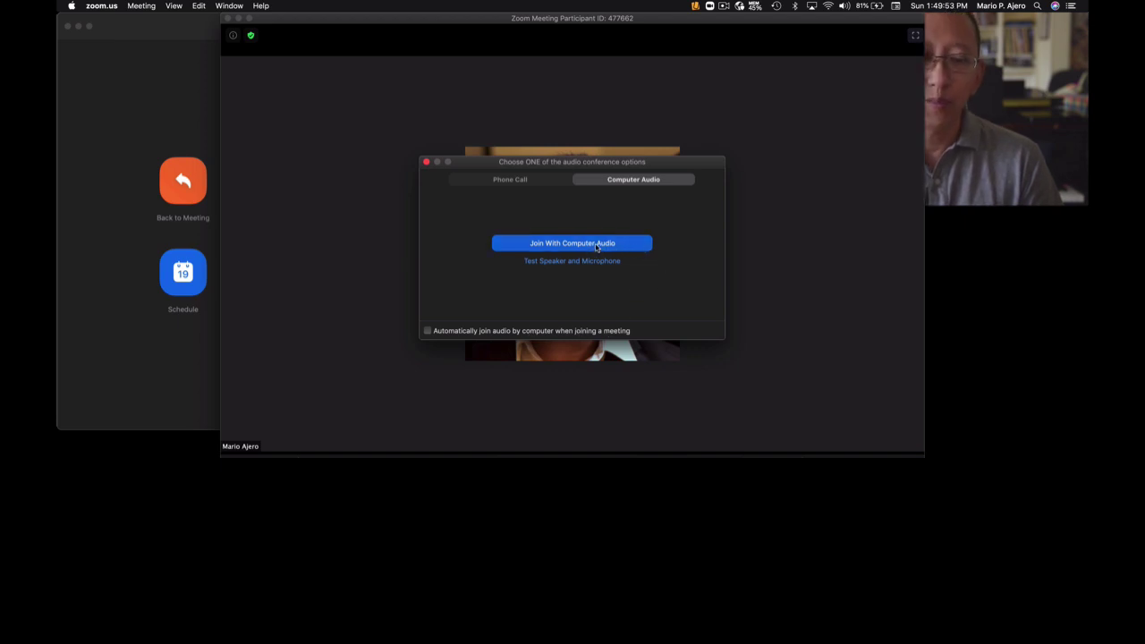
Join the meeting's audio with computer audio
left_click(602, 247)
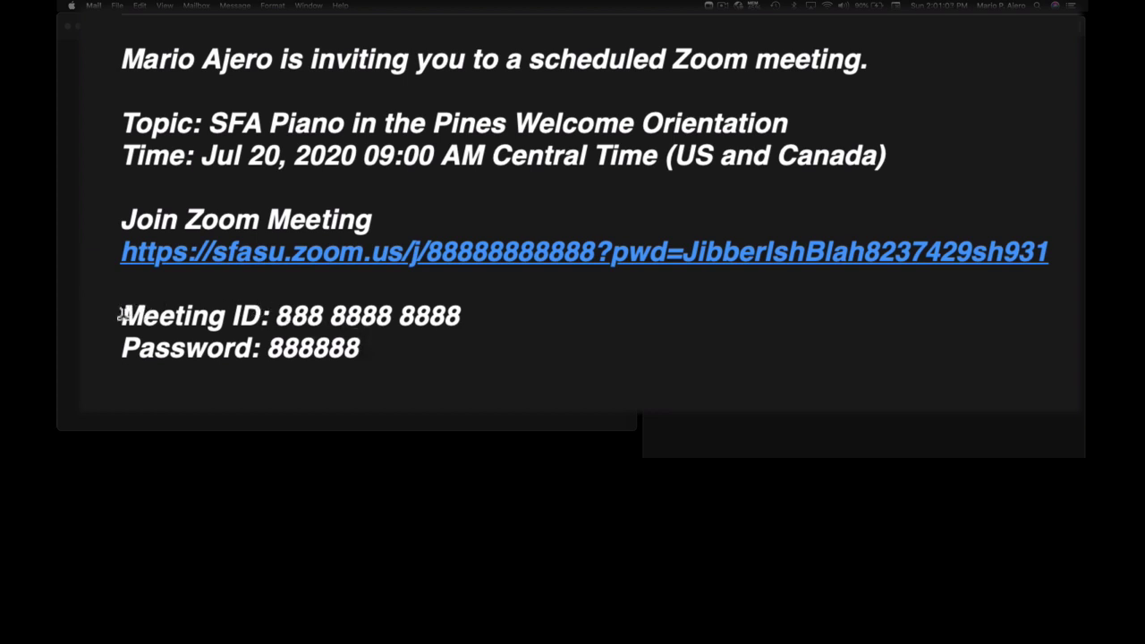
left_click_drag(120, 314, 113, 375)
left_click(552, 394)
left_click(329, 172)
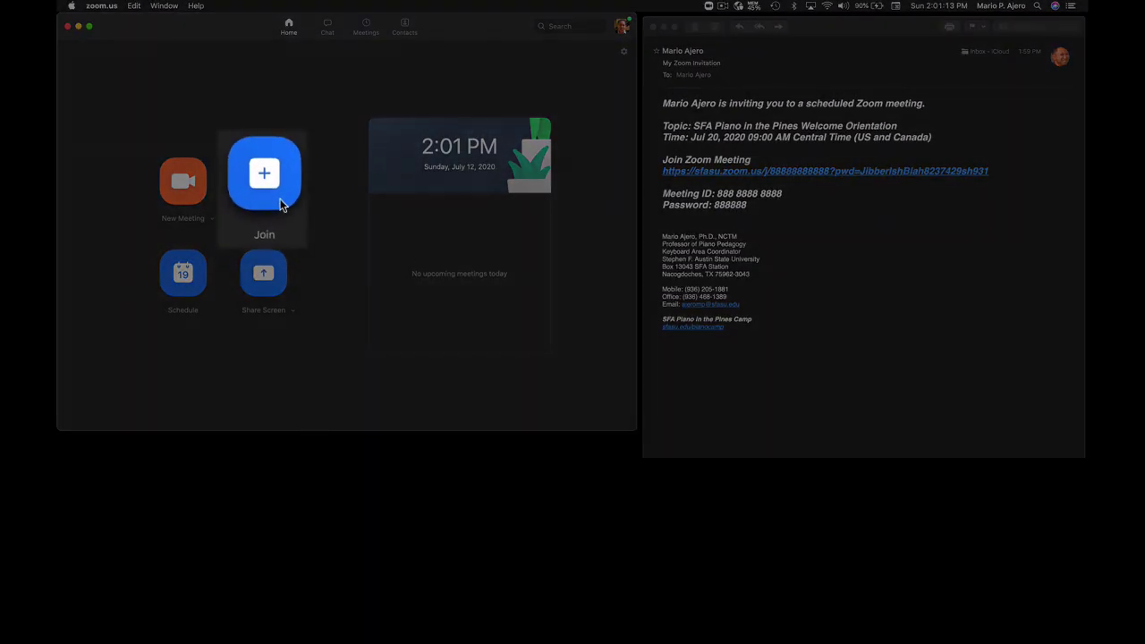
left_click(262, 183)
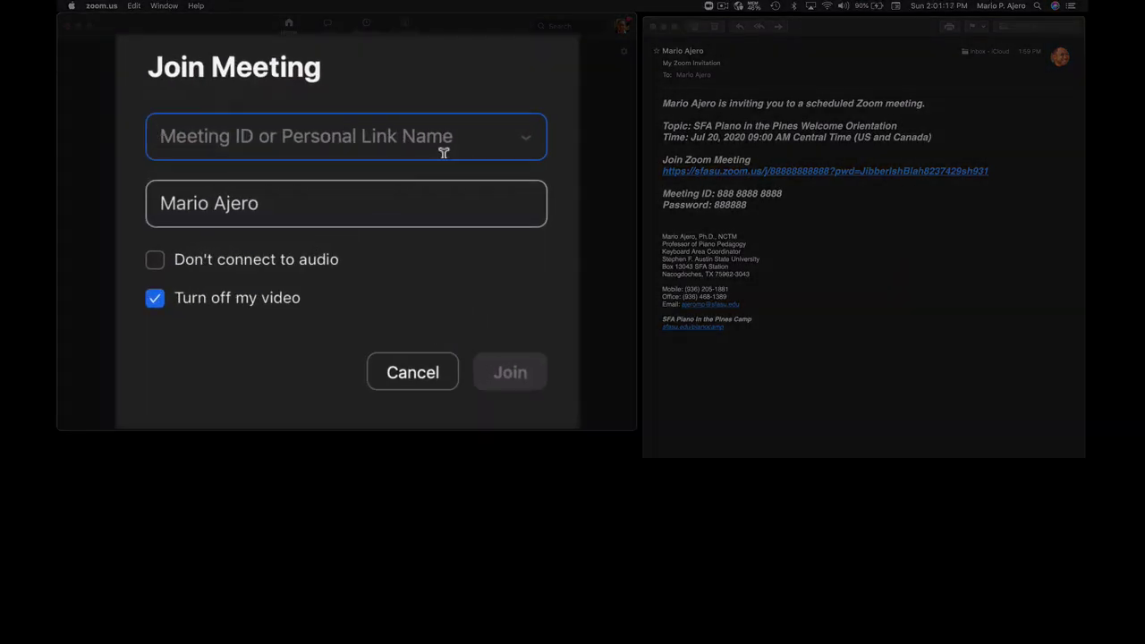
type("888")
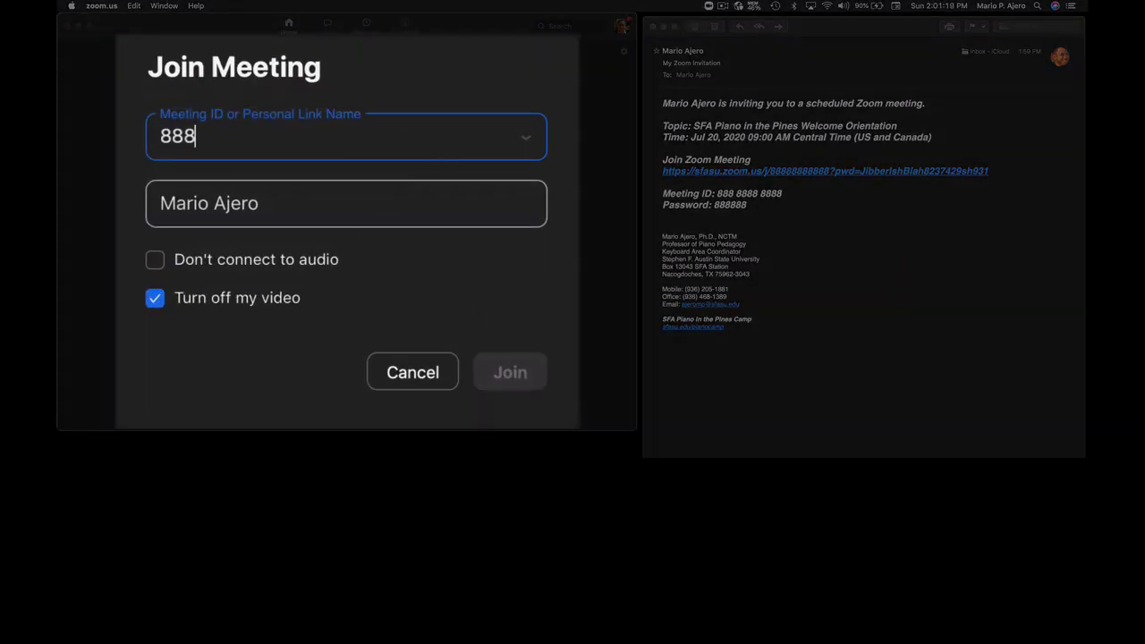
type(" 888 888")
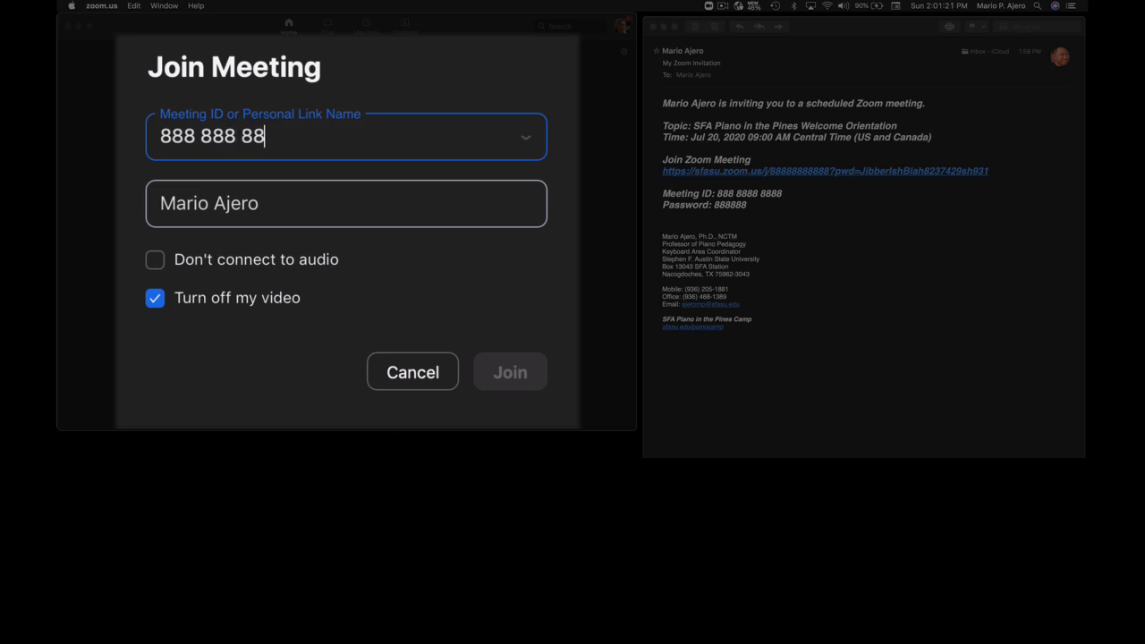
type("8")
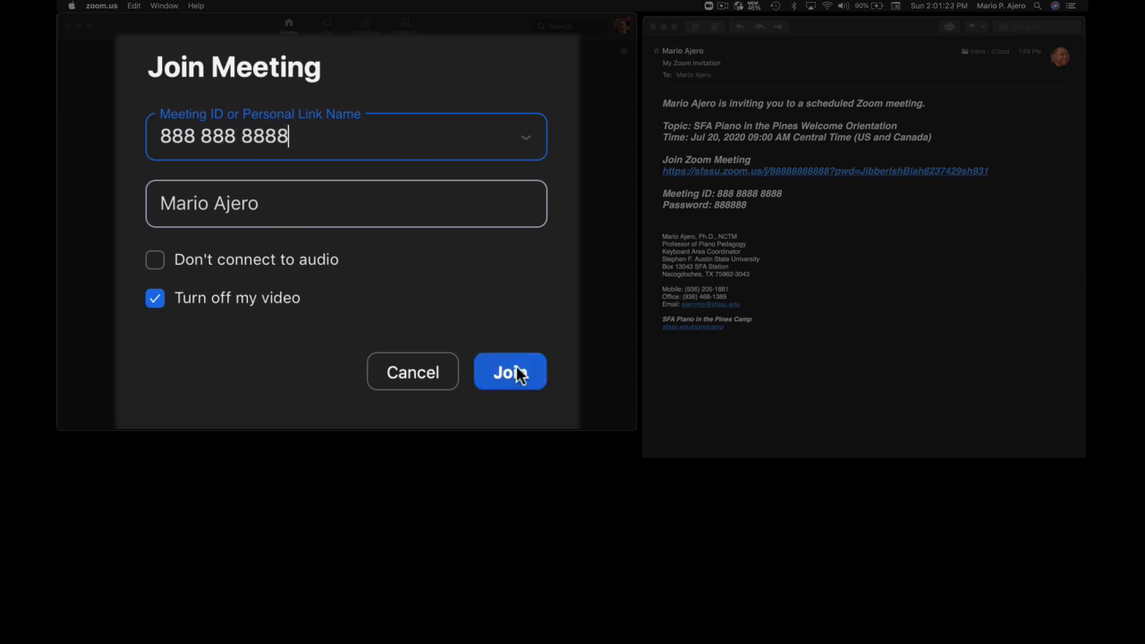
left_click(421, 294)
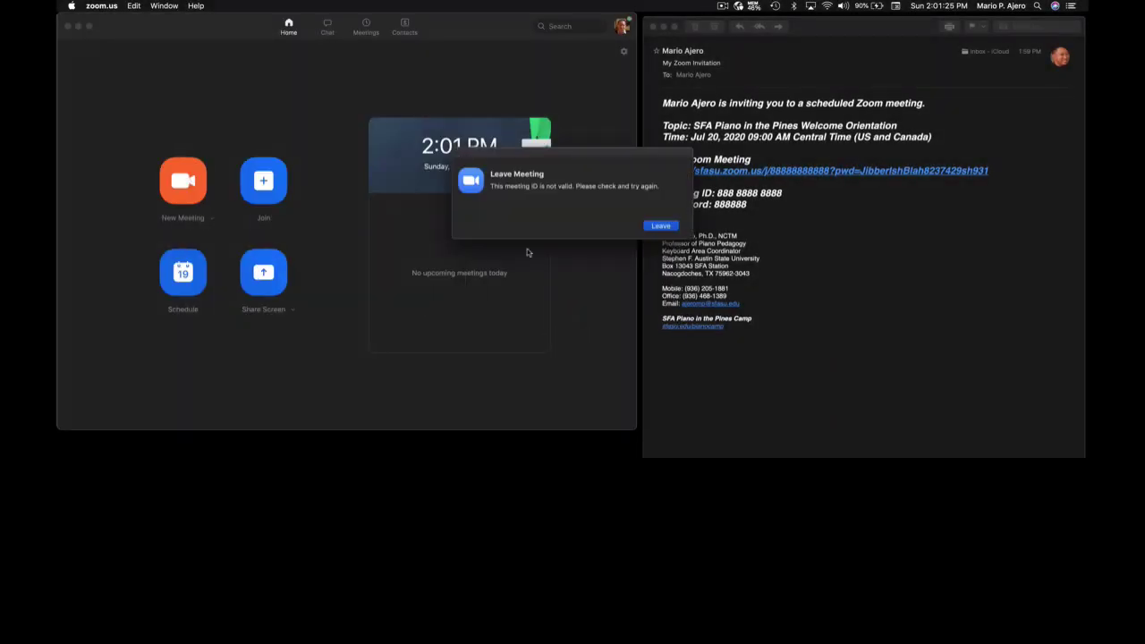
left_click(660, 226)
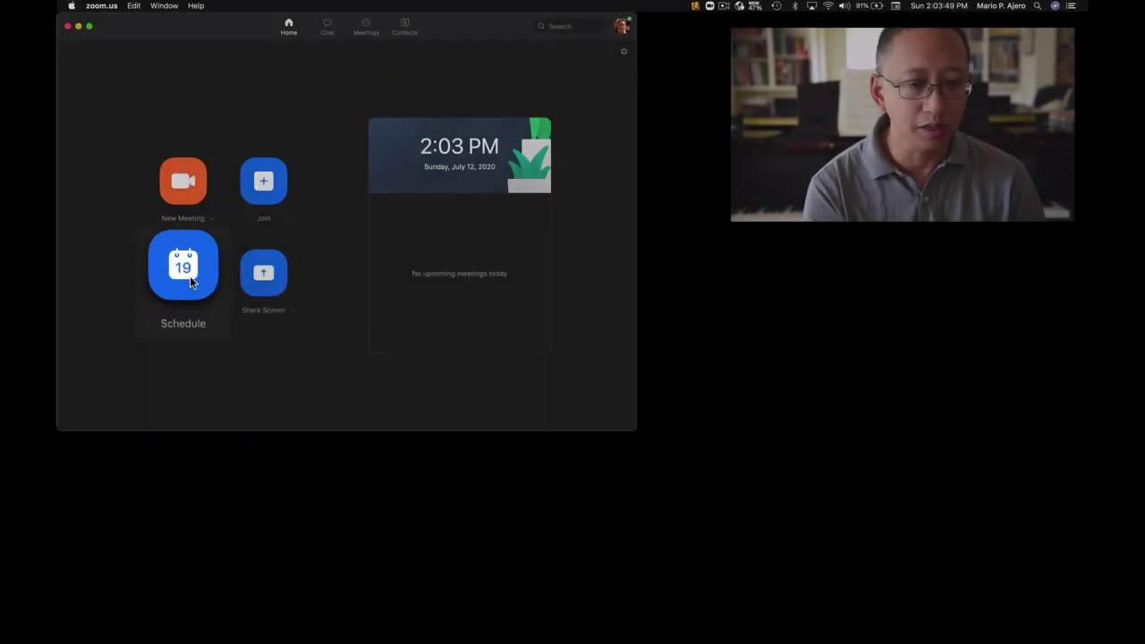
Begin scheduling a meeting titled 'Next Piano Lesson for Joe'
left_click(188, 280)
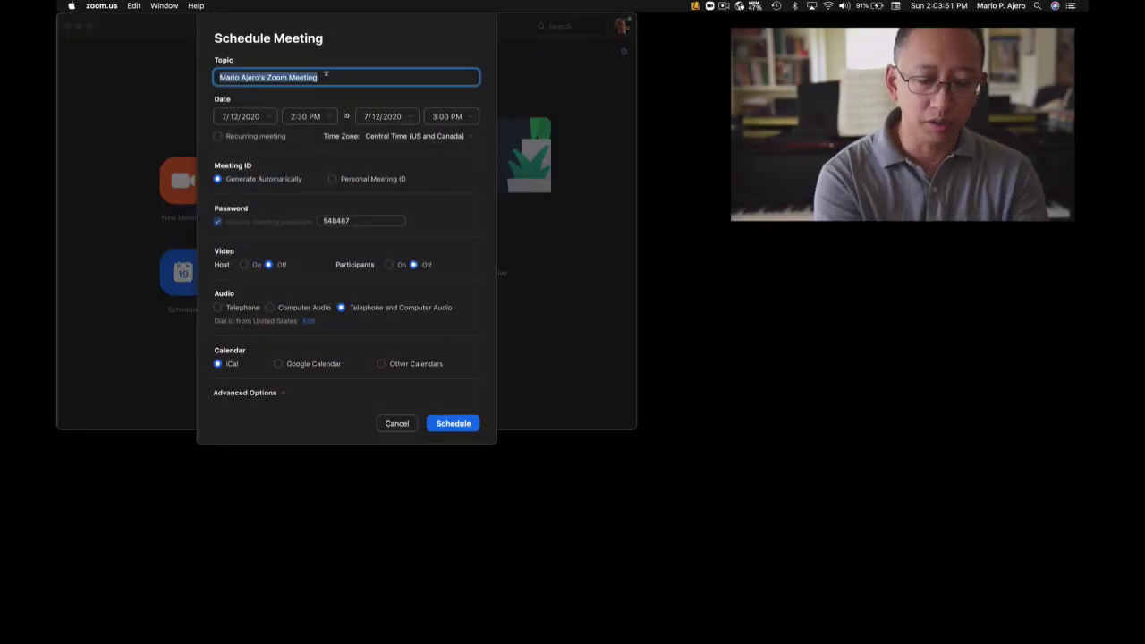
type("Next")
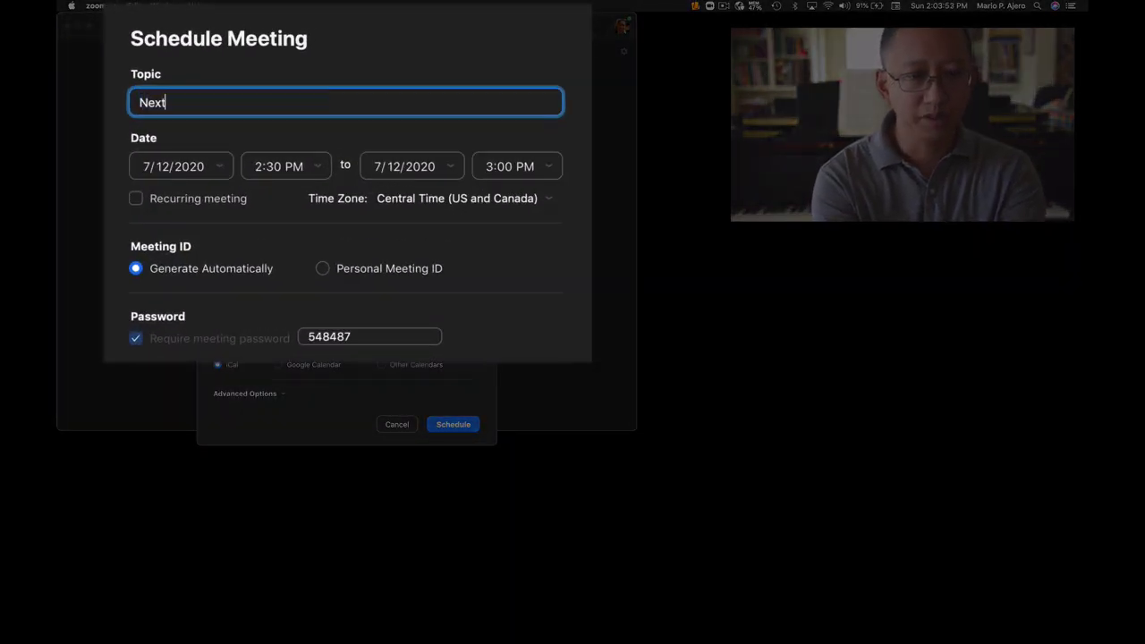
type("Piano Les")
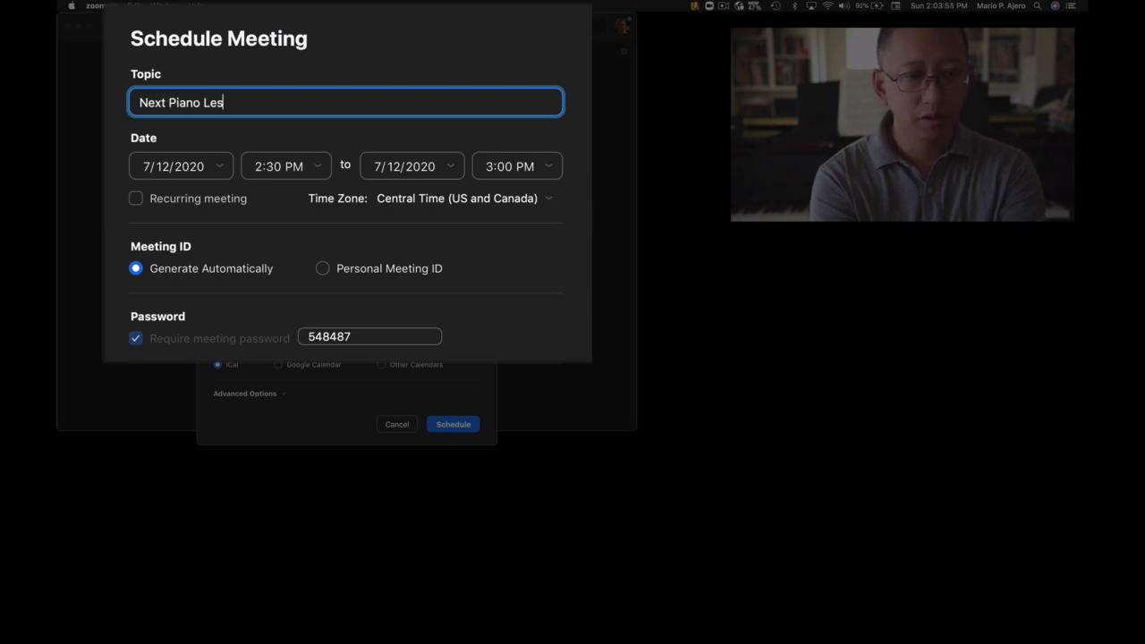
type("son for")
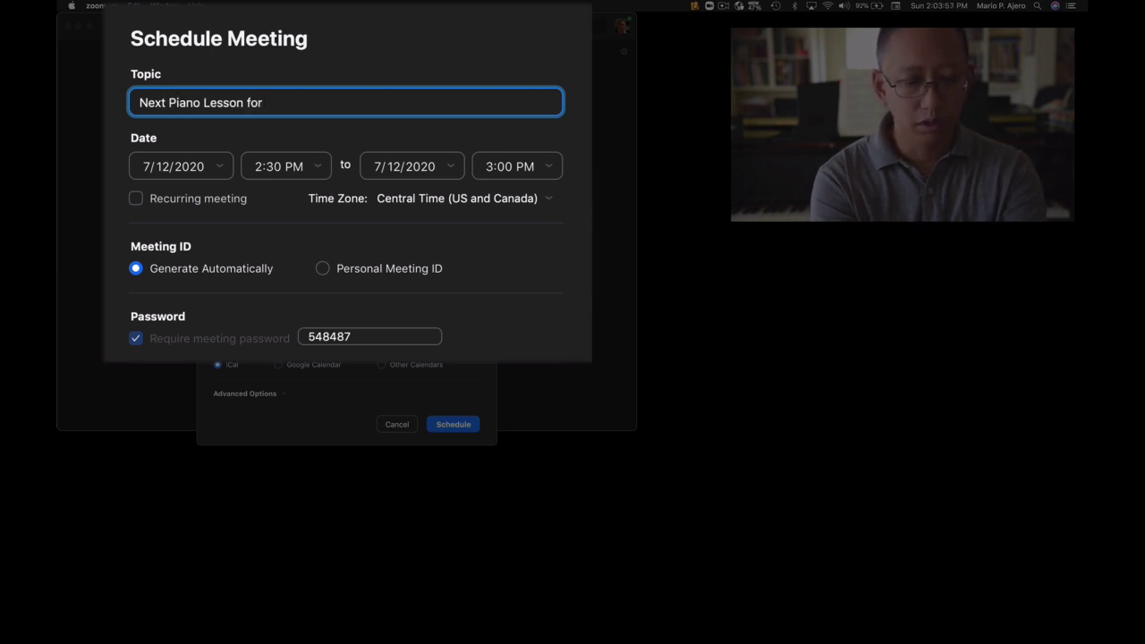
type(" Joe")
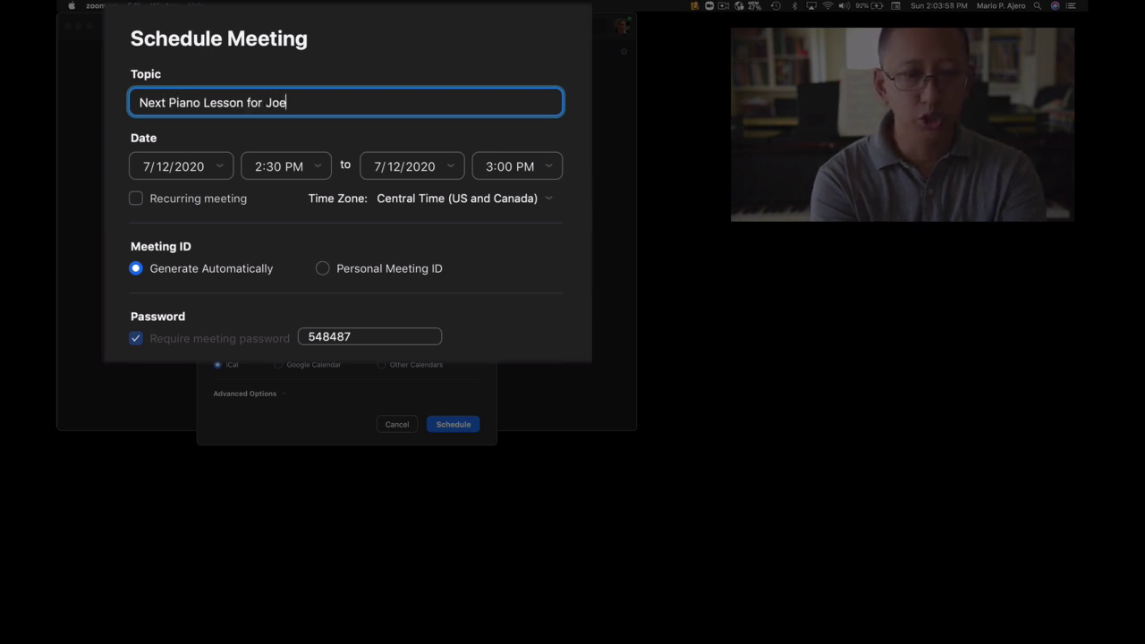
Set the meeting date to 7/13/2020 and end time to 3:30 PM, keeping Central Time
left_click(215, 167)
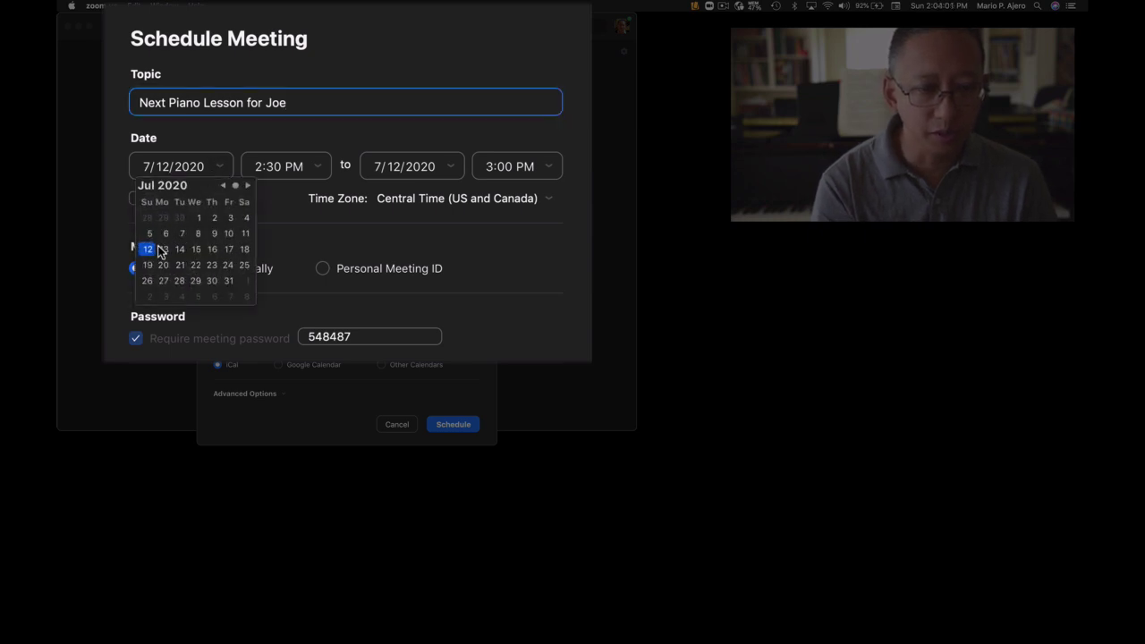
left_click(161, 250)
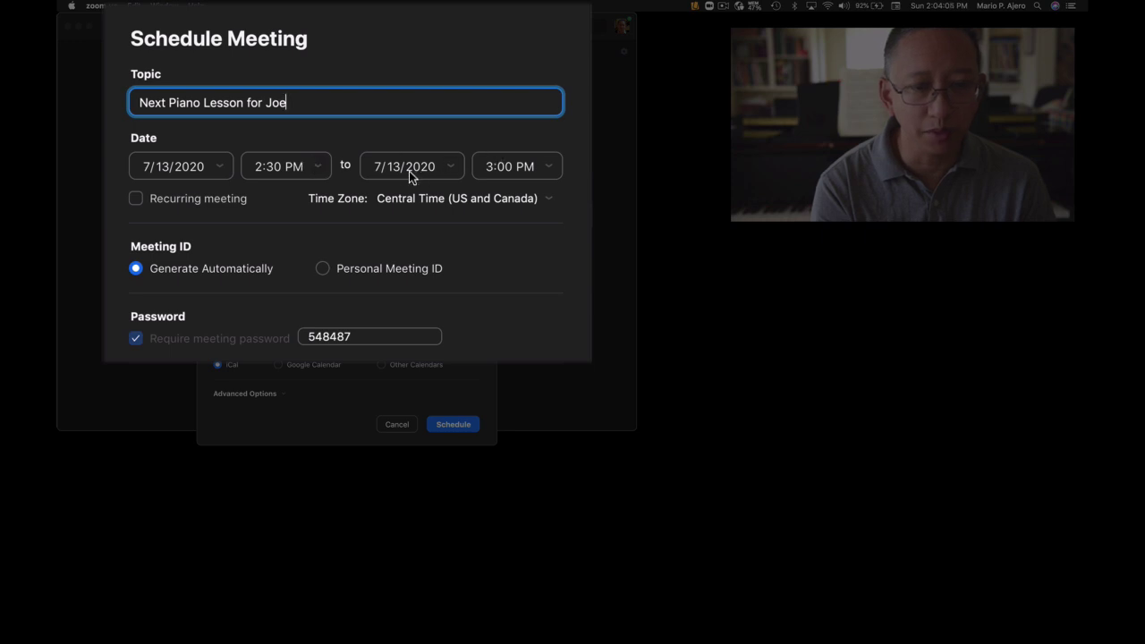
left_click(543, 169)
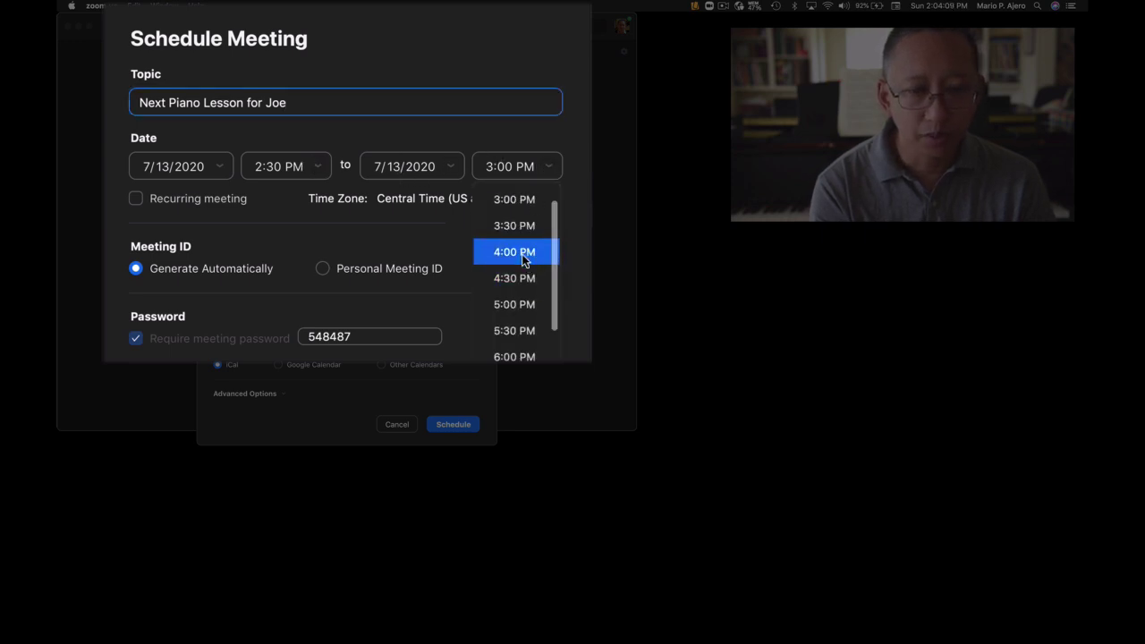
left_click(510, 226)
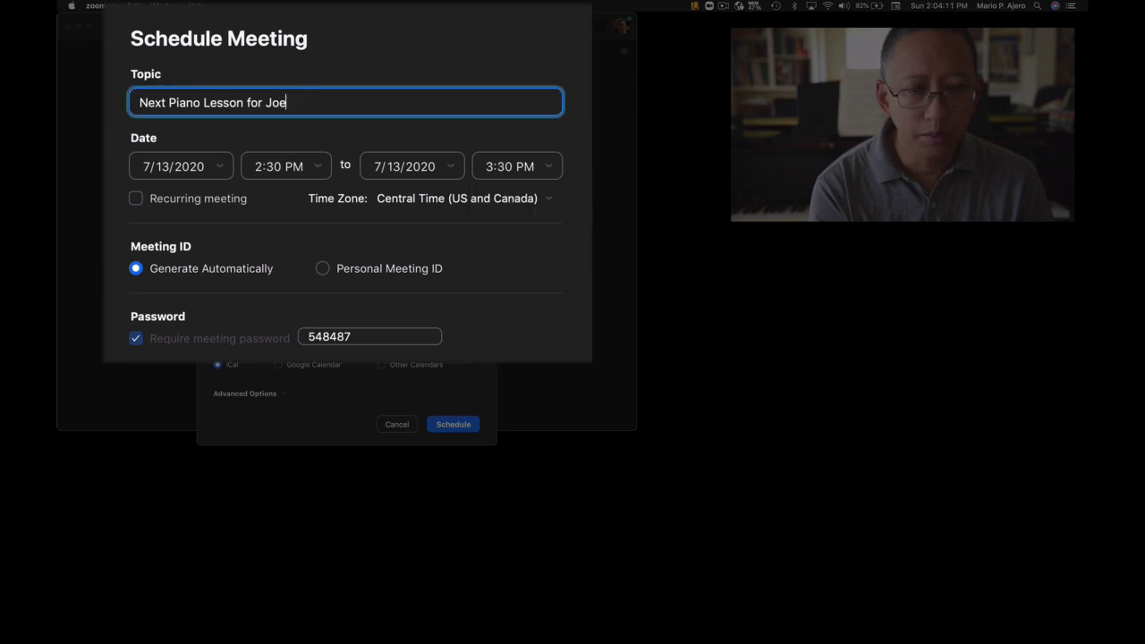
left_click(543, 195)
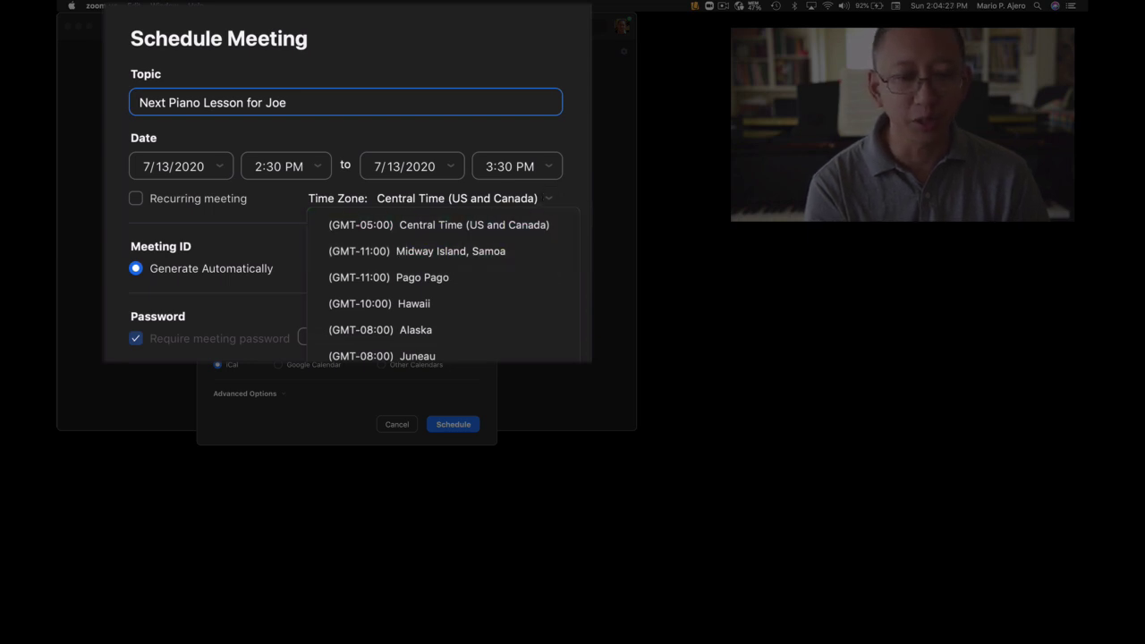
key("Escape")
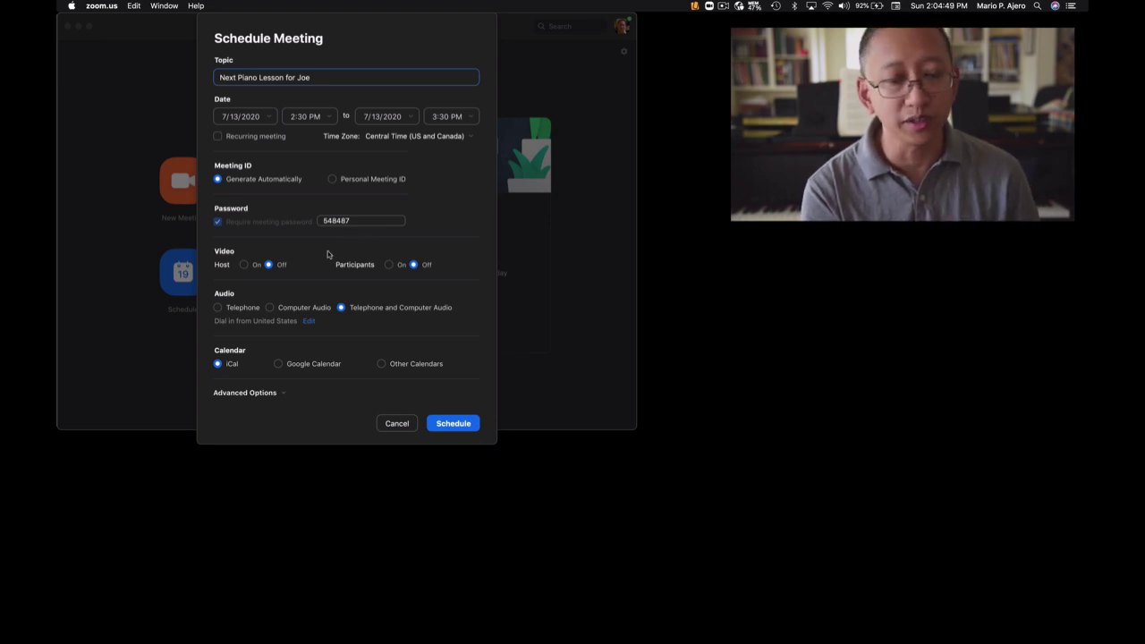
Turn host and participant video on and use computer audio only
left_click(182, 241)
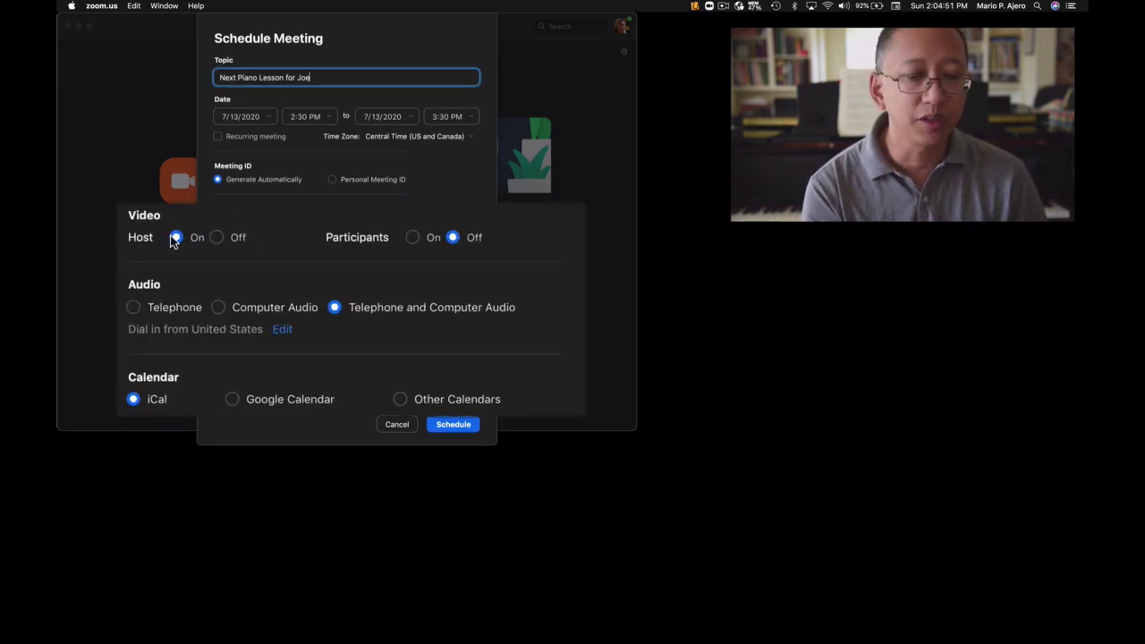
left_click(412, 237)
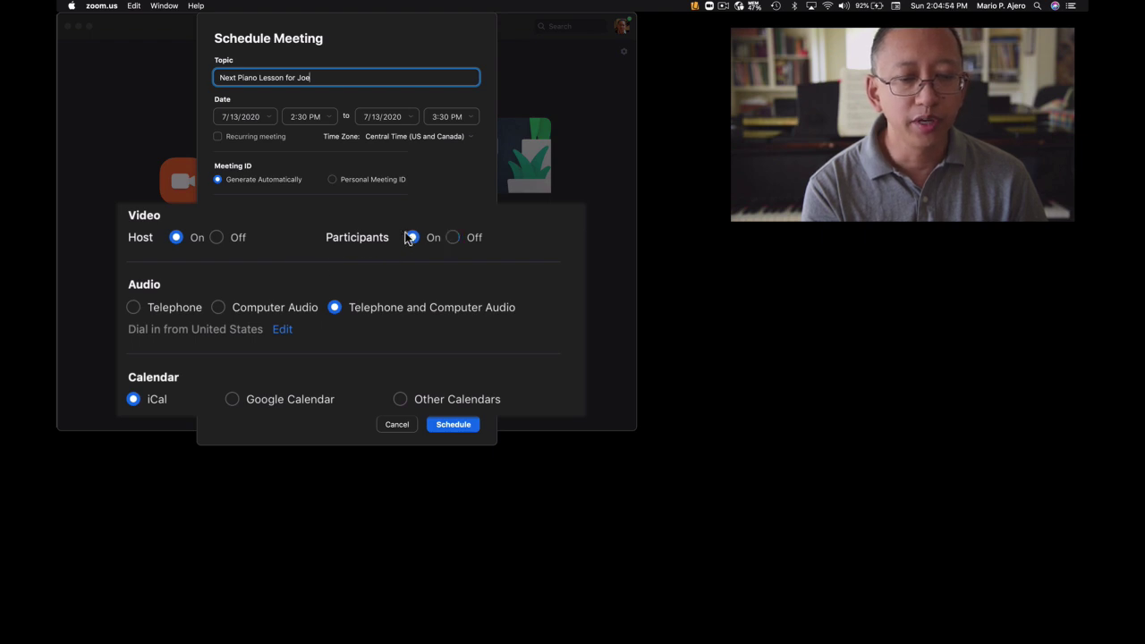
left_click(216, 309)
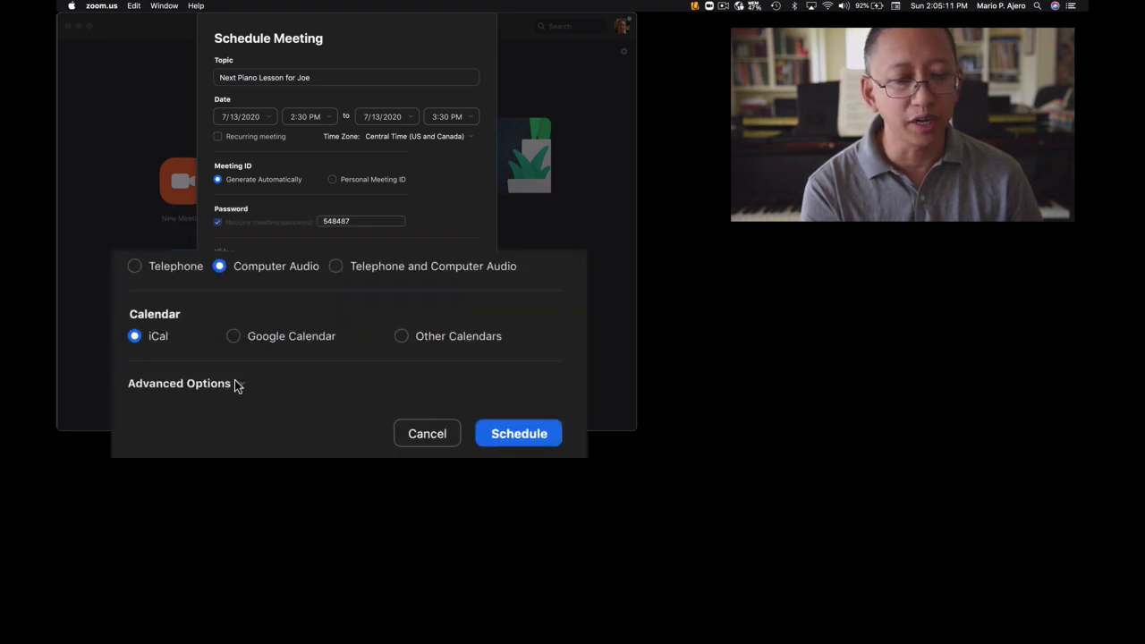
Expand the advanced options and keep join-before-host enabled
left_click(235, 383)
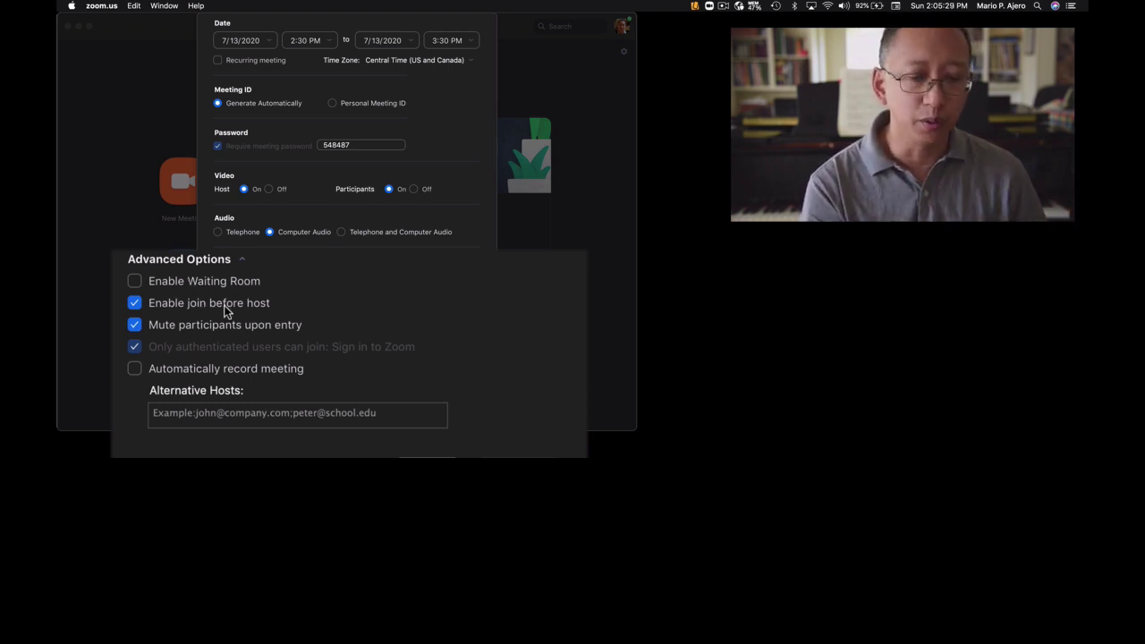
left_click(134, 304)
left_click(134, 304)
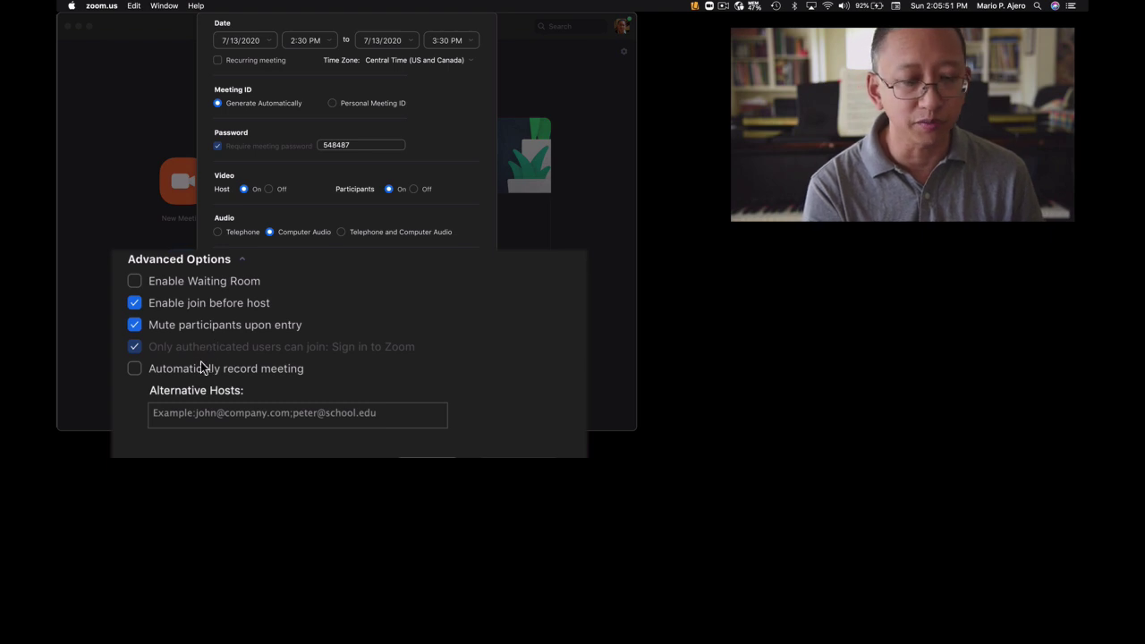
Turn on automatic recording and save it in the cloud
left_click(134, 370)
left_click(152, 370)
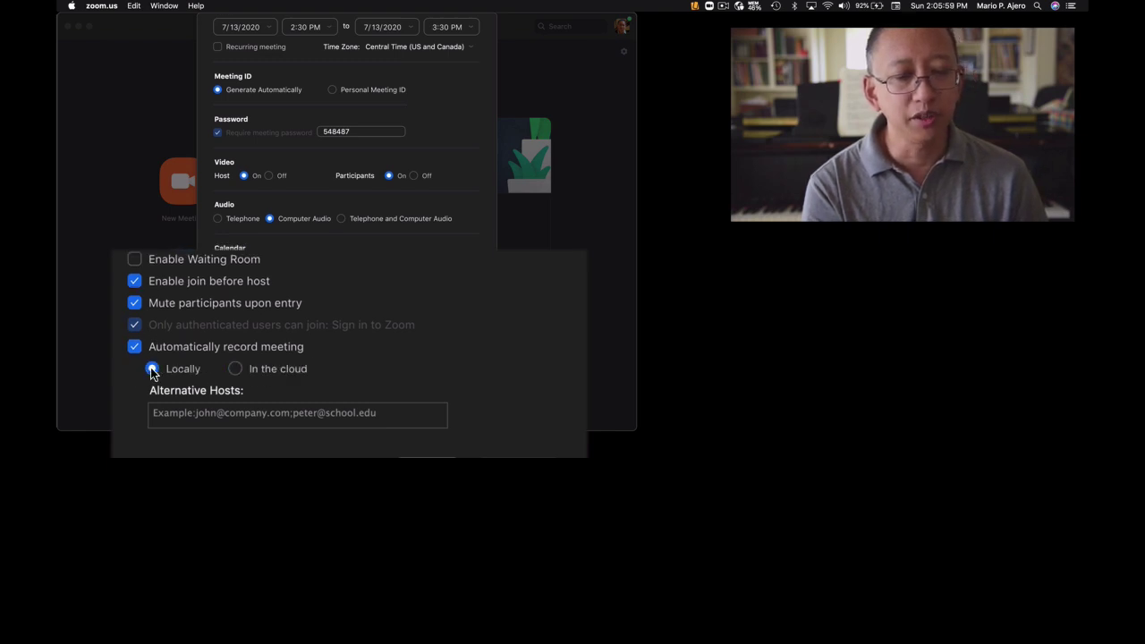
left_click(235, 370)
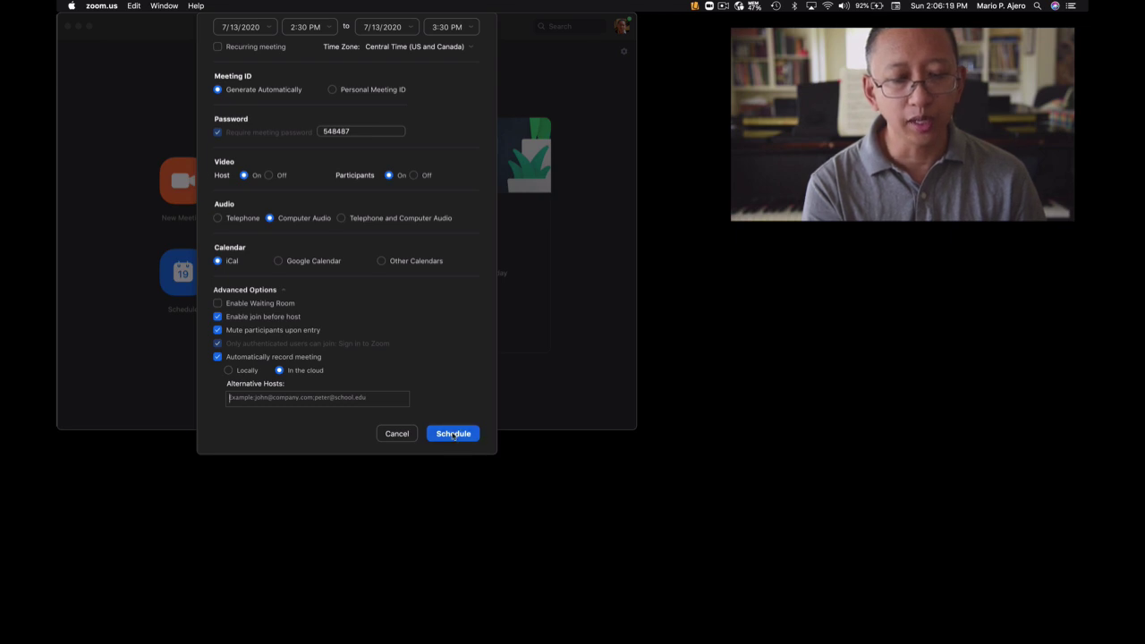
Save the lesson meeting, cancel Calendar's add-event prompt, and close Calendar
left_click(453, 434)
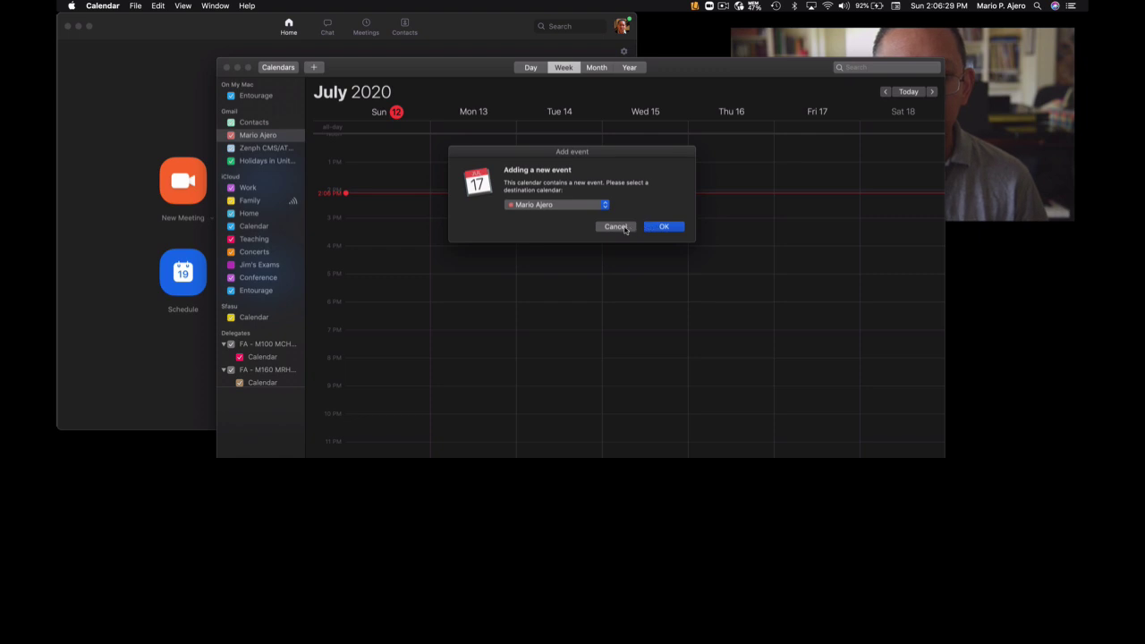
left_click(624, 227)
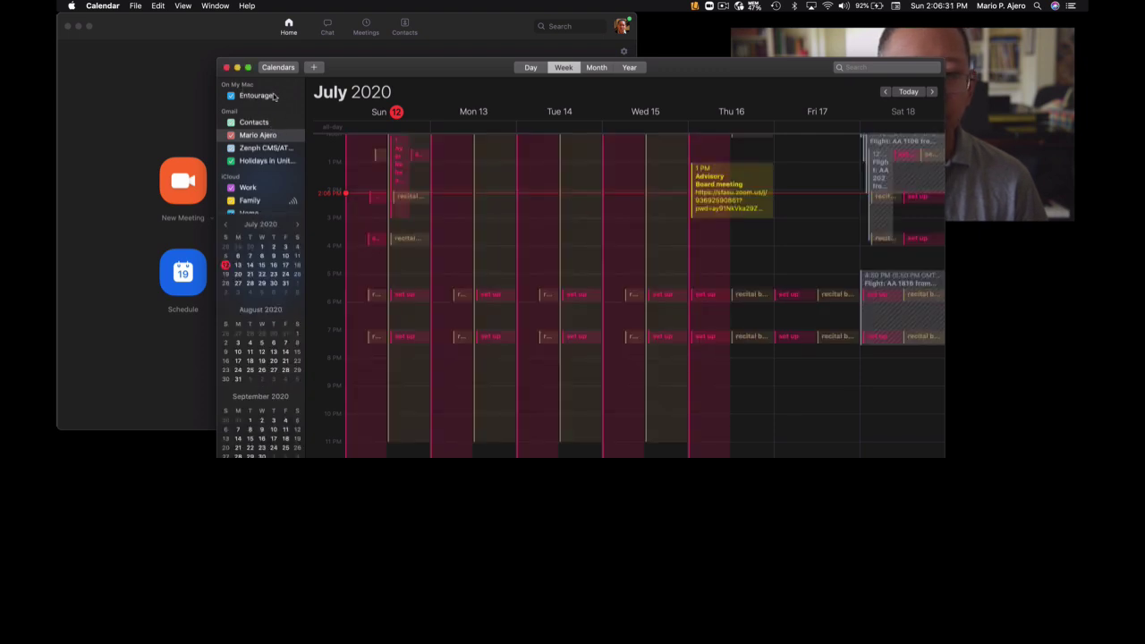
left_click(226, 67)
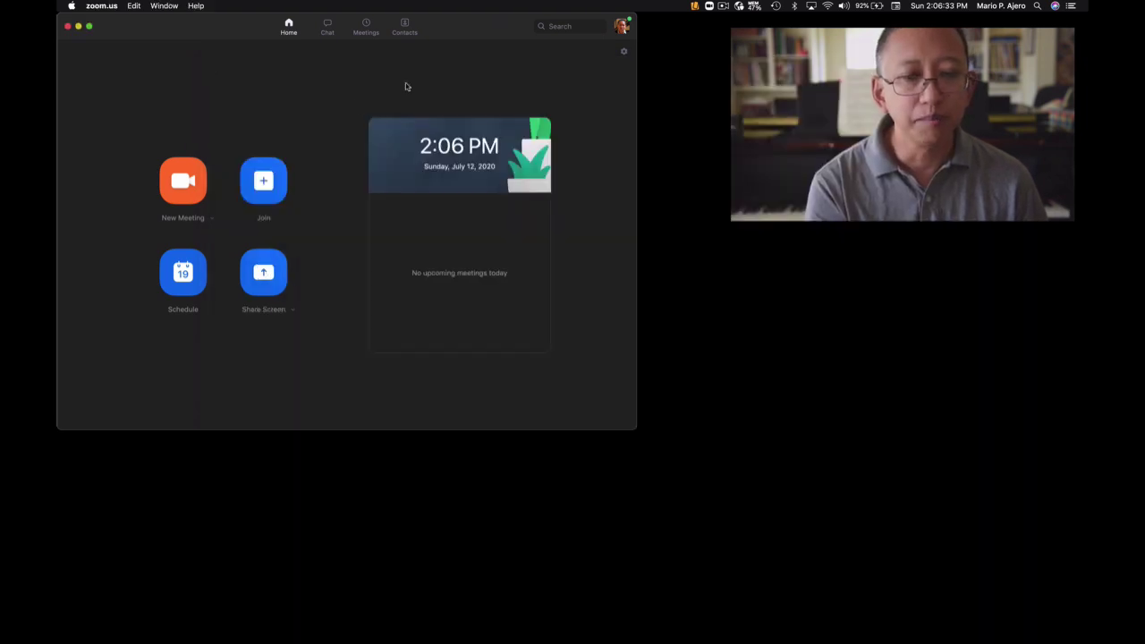
Show the piano lesson's invitation in Meetings and select it down to the Password line
left_click(363, 22)
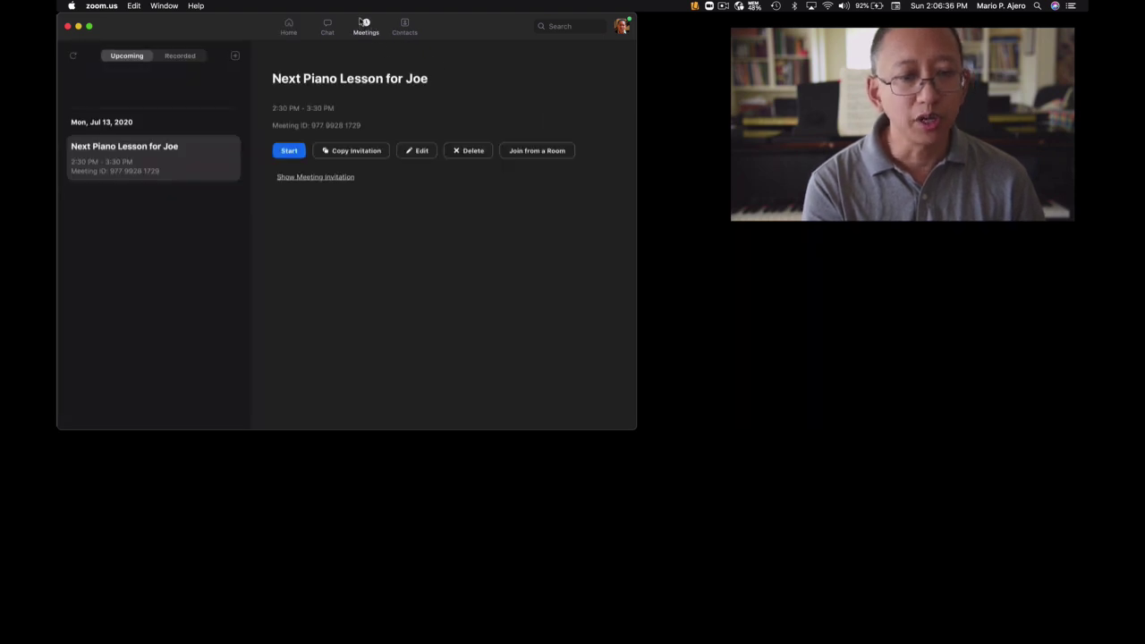
left_click(150, 150)
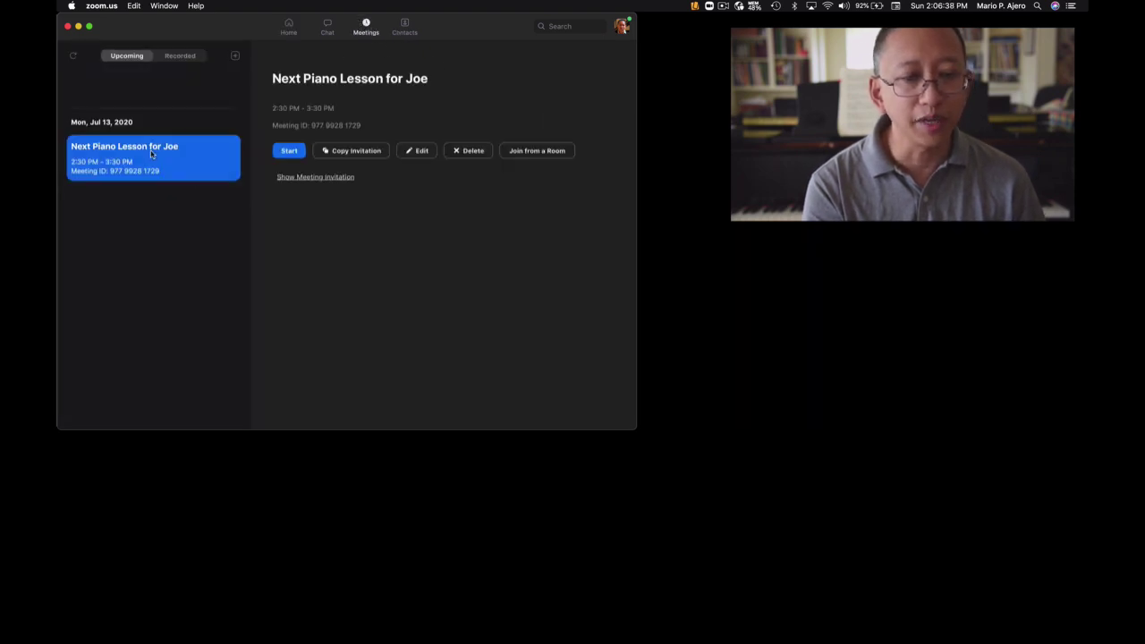
left_click(313, 177)
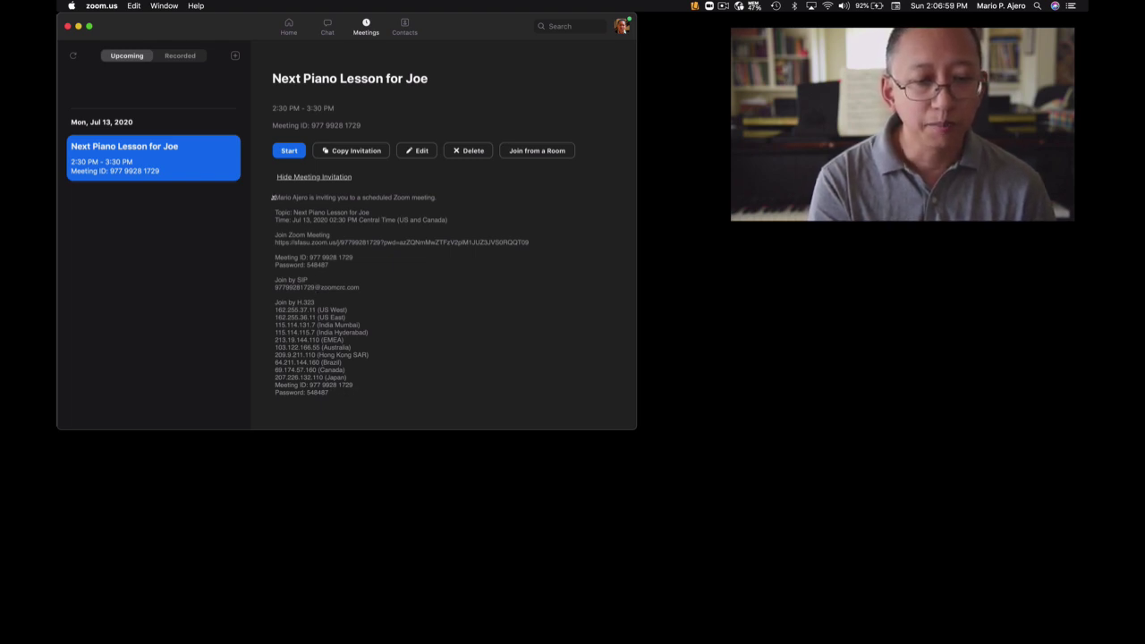
left_click_drag(273, 197, 362, 265)
key("super+c")
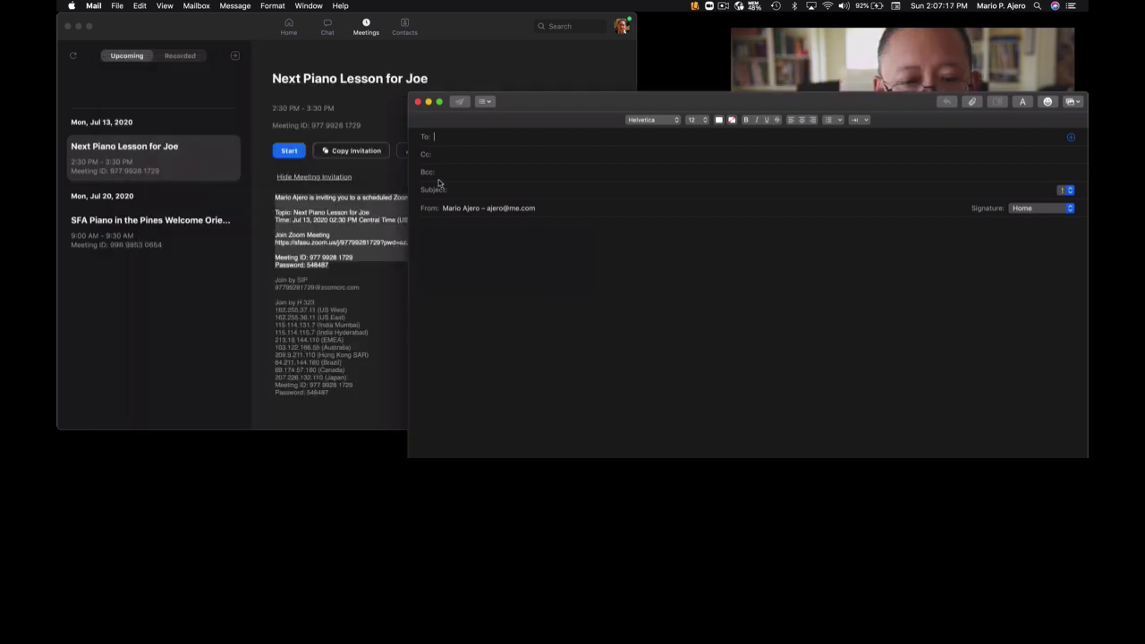
Paste the invitation into a message from the SFASU account, then close it with Don't Save
left_click(515, 207)
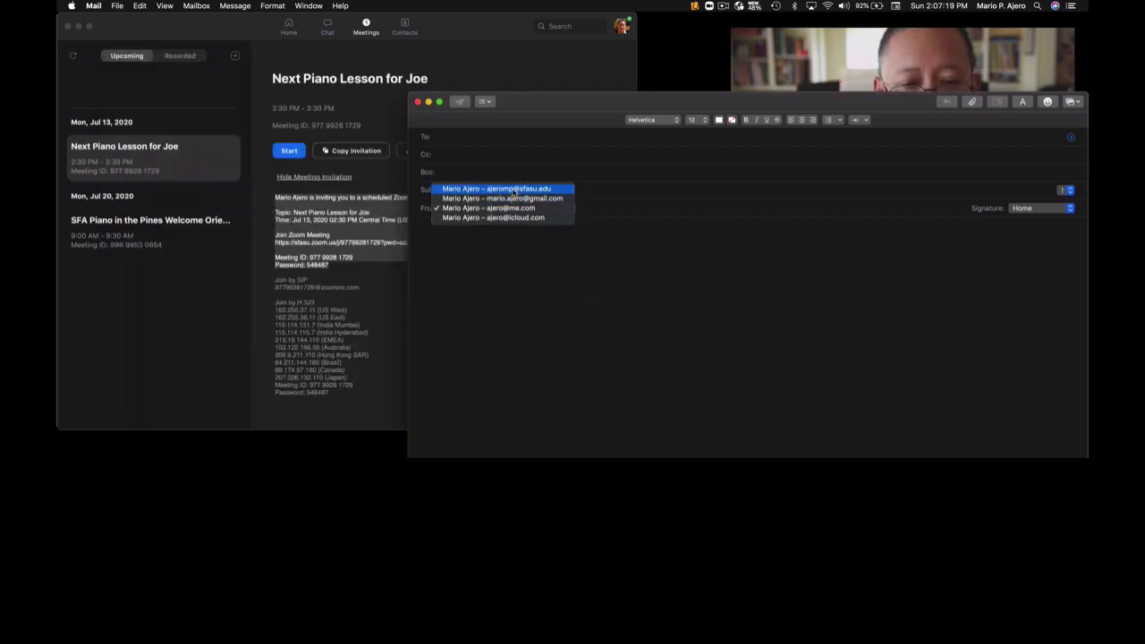
left_click(515, 190)
key("super+v")
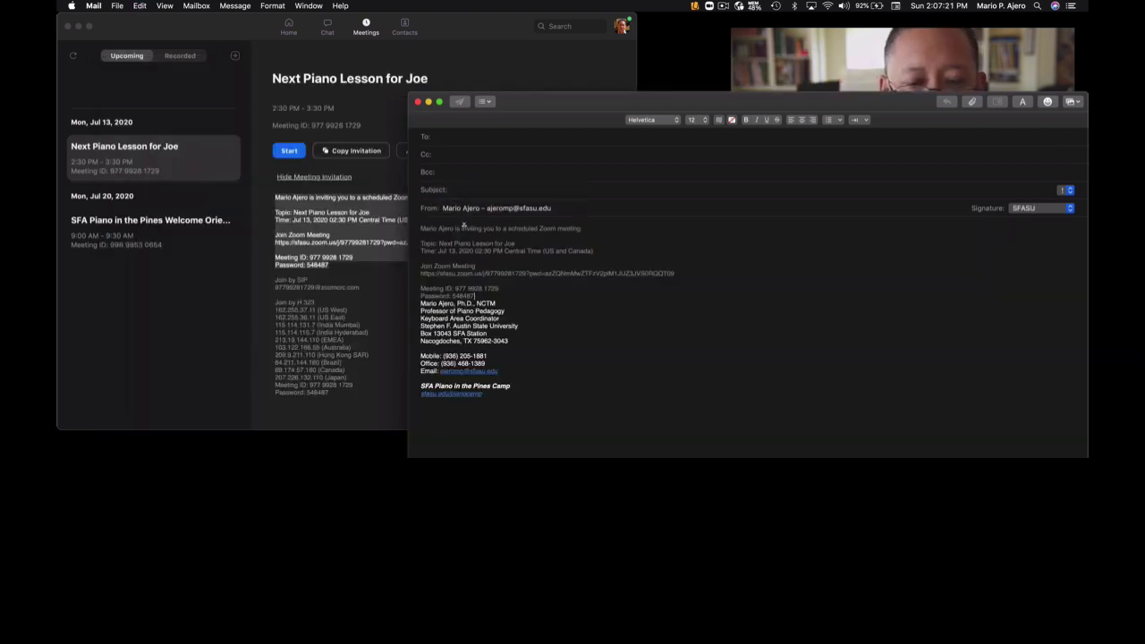
key("Return")
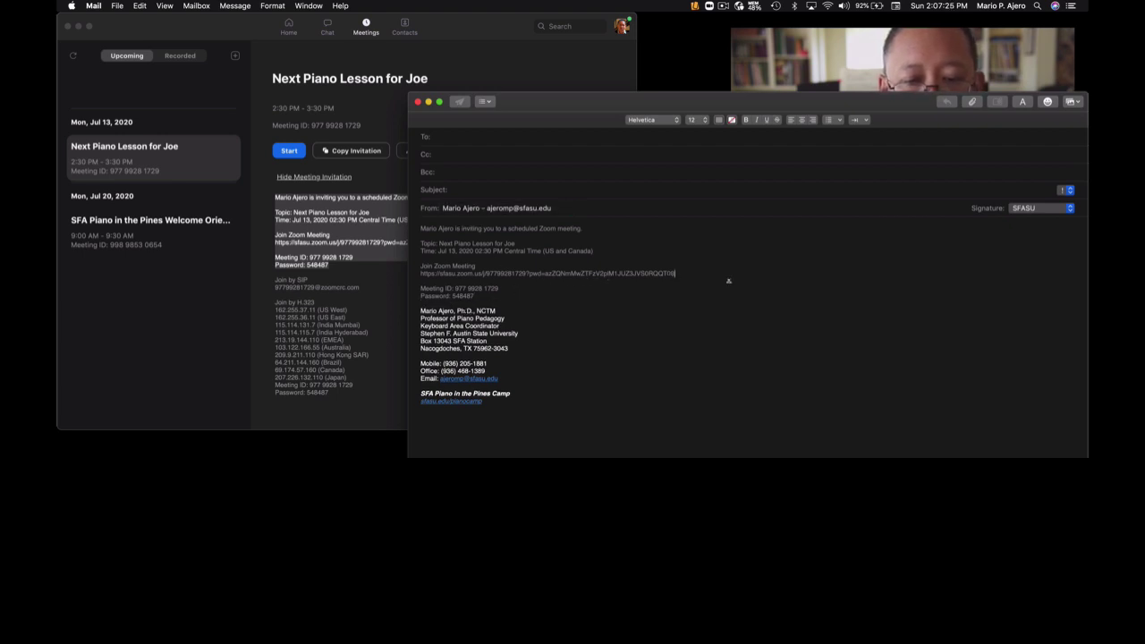
left_click(416, 102)
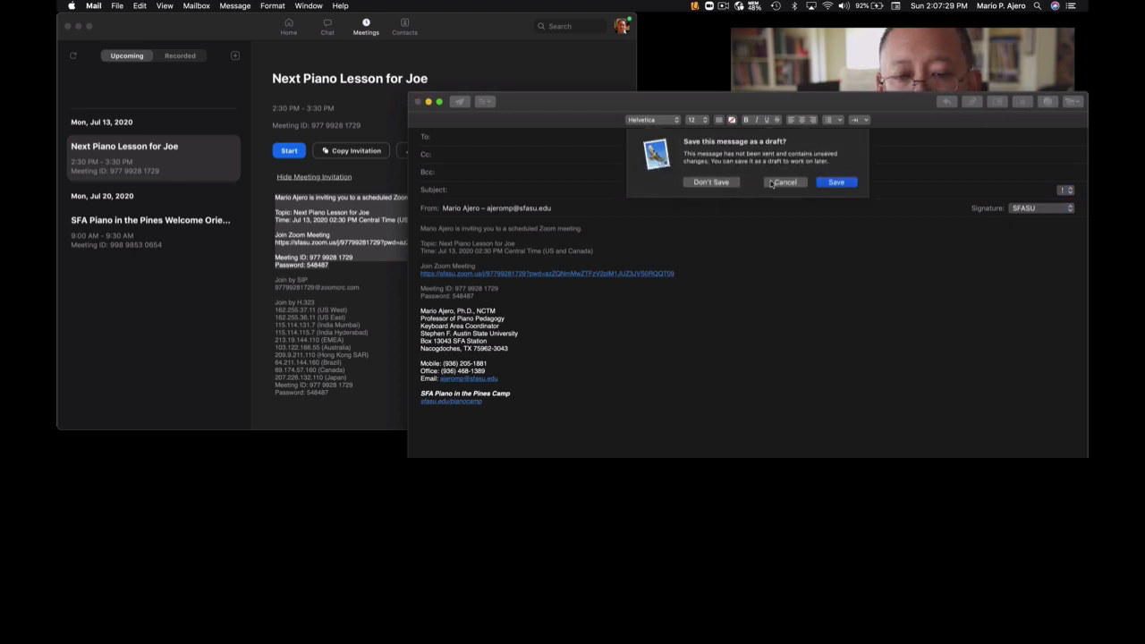
left_click(724, 182)
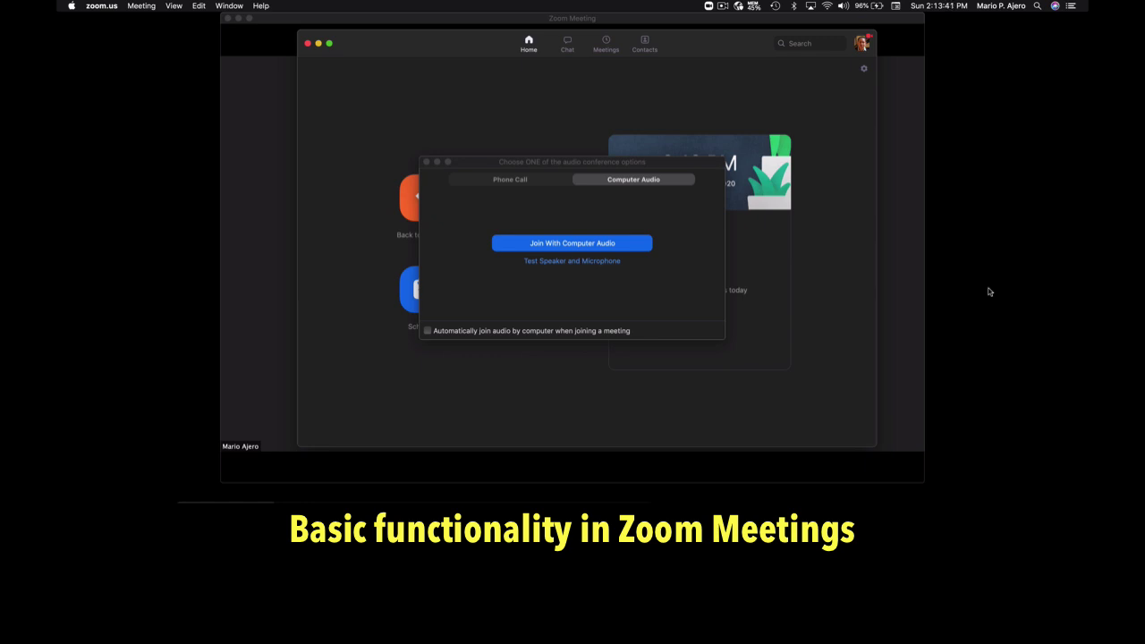
Connect the meeting audio through the computer and bring the two-participant meeting window in front of Zoom home
mouse_move(741, 408)
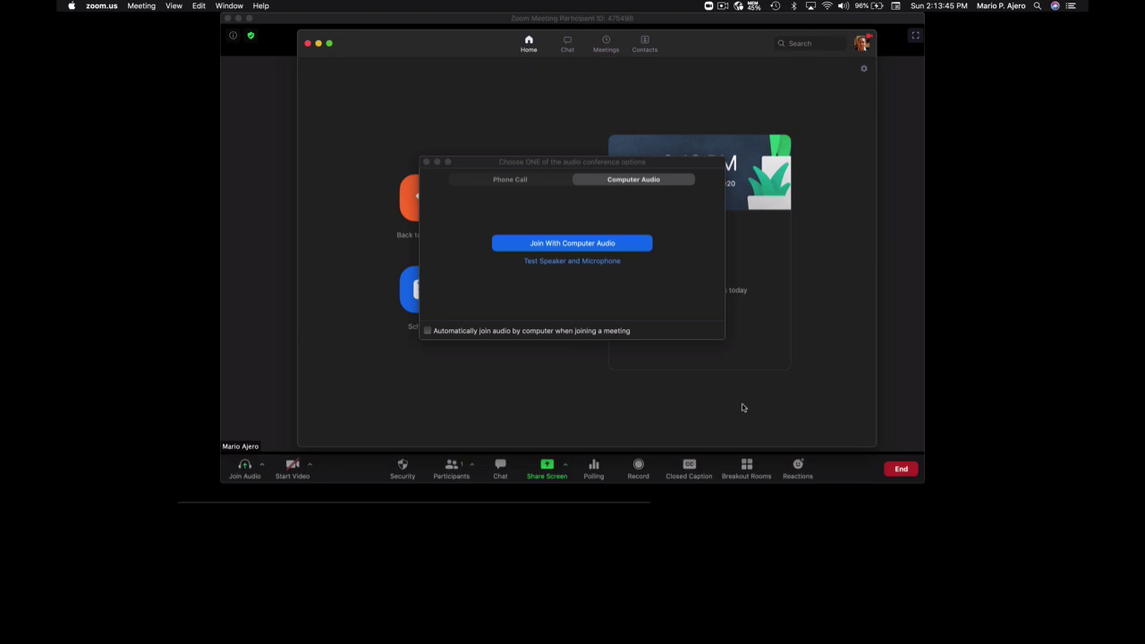
left_click(620, 243)
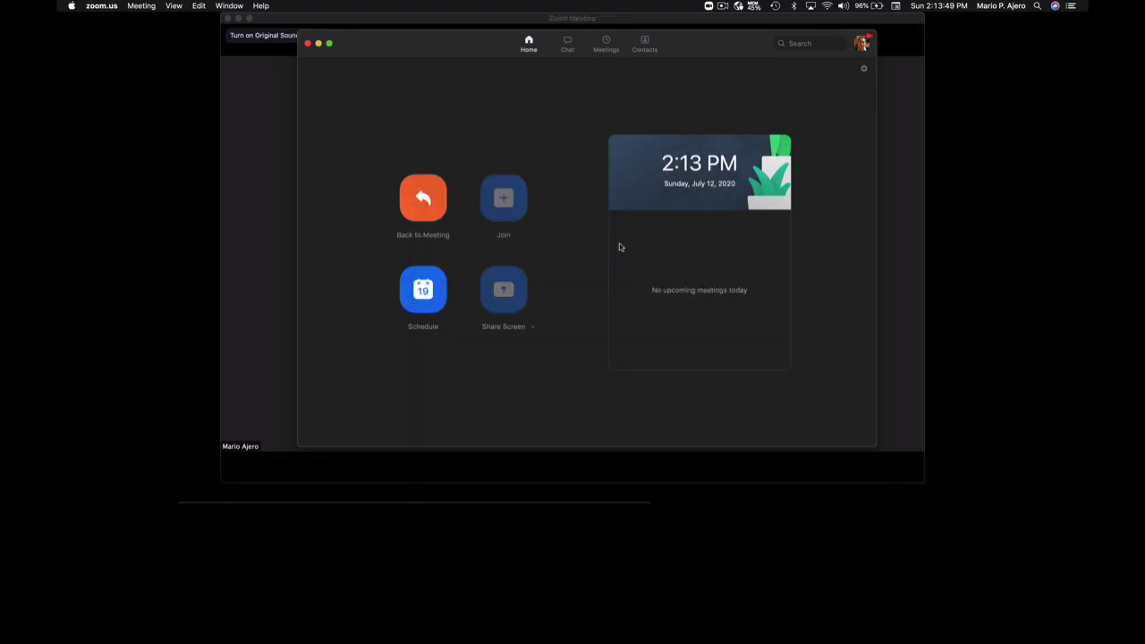
mouse_move(657, 263)
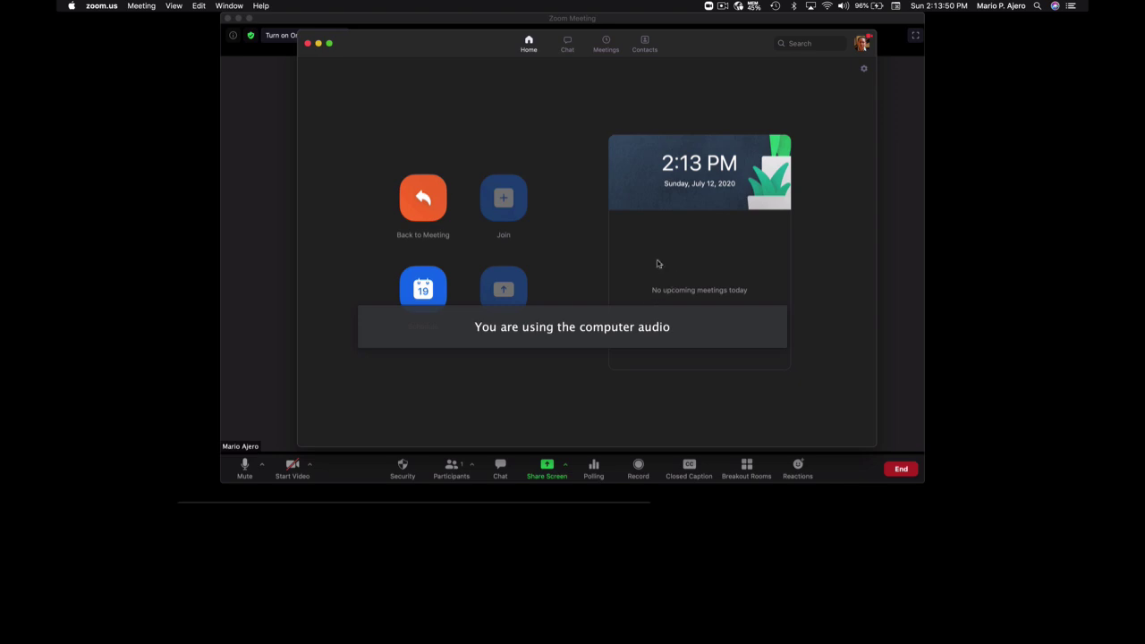
left_click(310, 20)
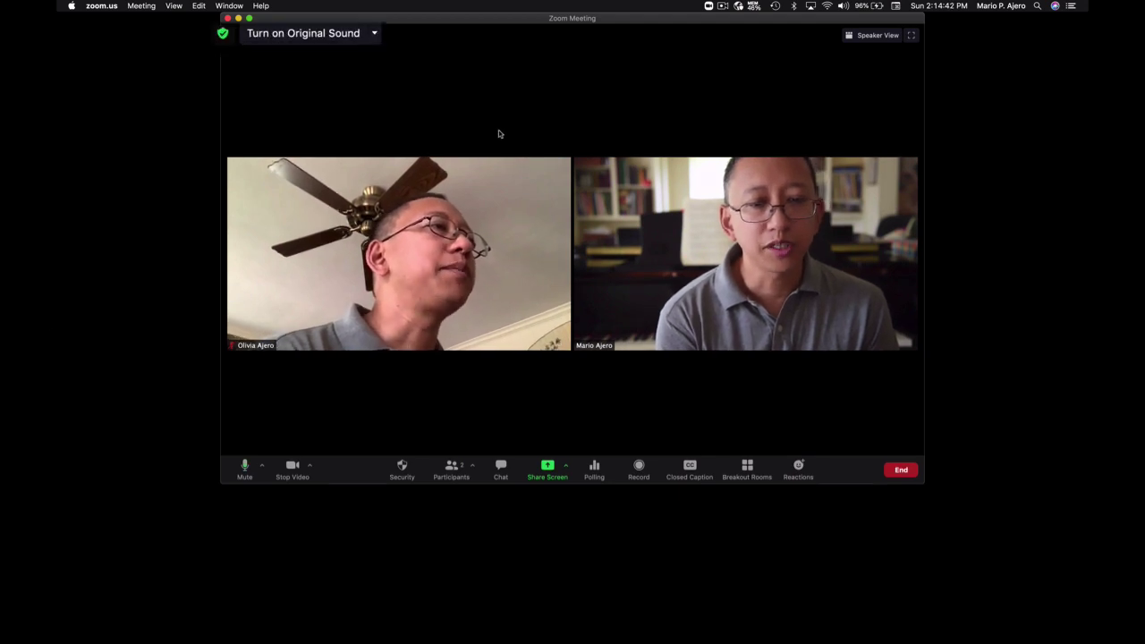
Enable Original Sound for music, then mute and unmute the microphone to test it
left_click(313, 34)
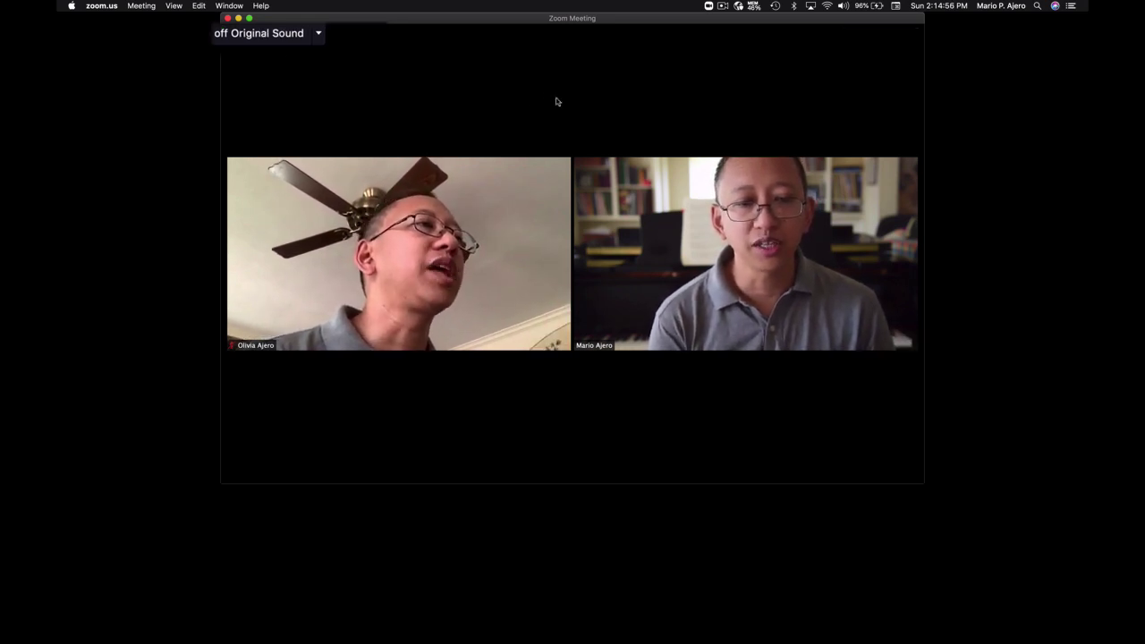
mouse_move(395, 315)
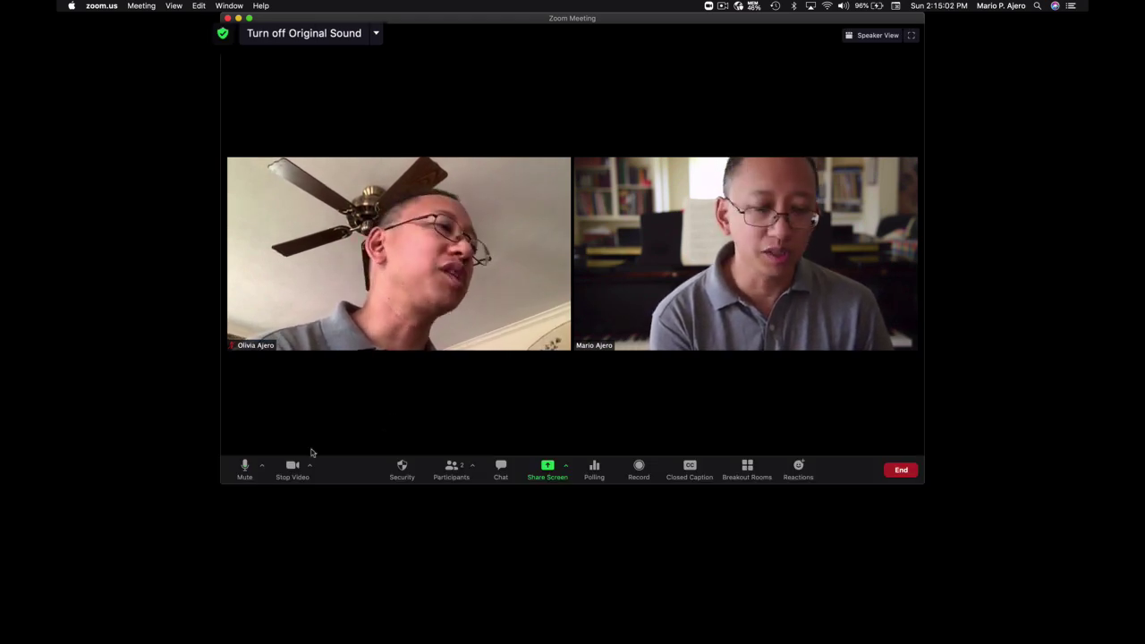
left_click(222, 471)
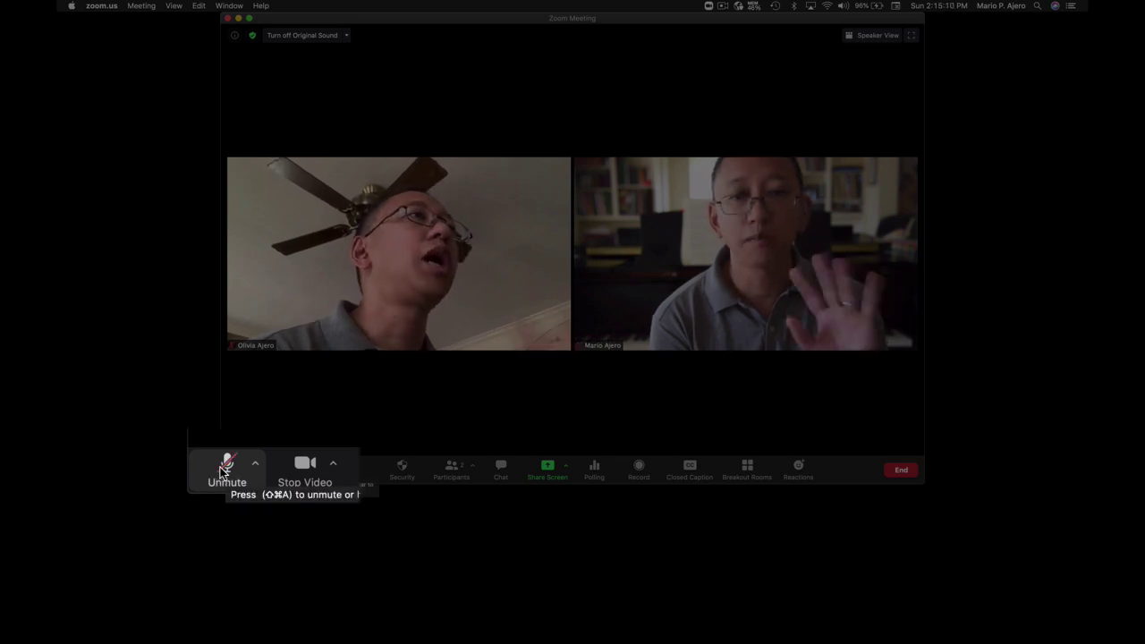
left_click(223, 471)
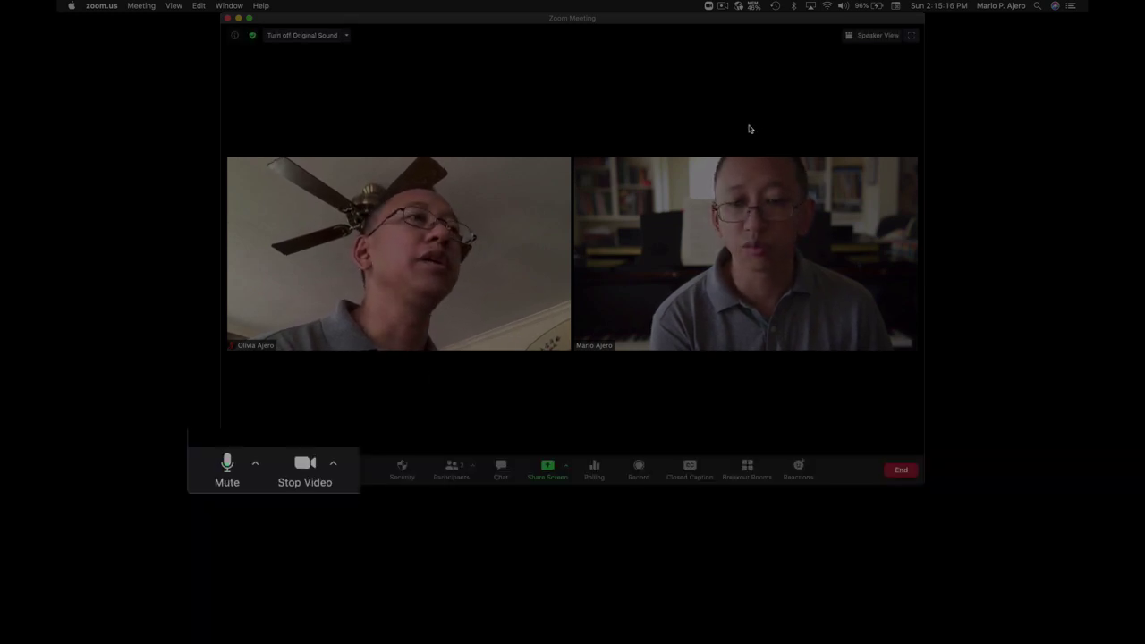
Open the Participants list and view the student's More options, closing the menu without choosing anything
left_click(451, 469)
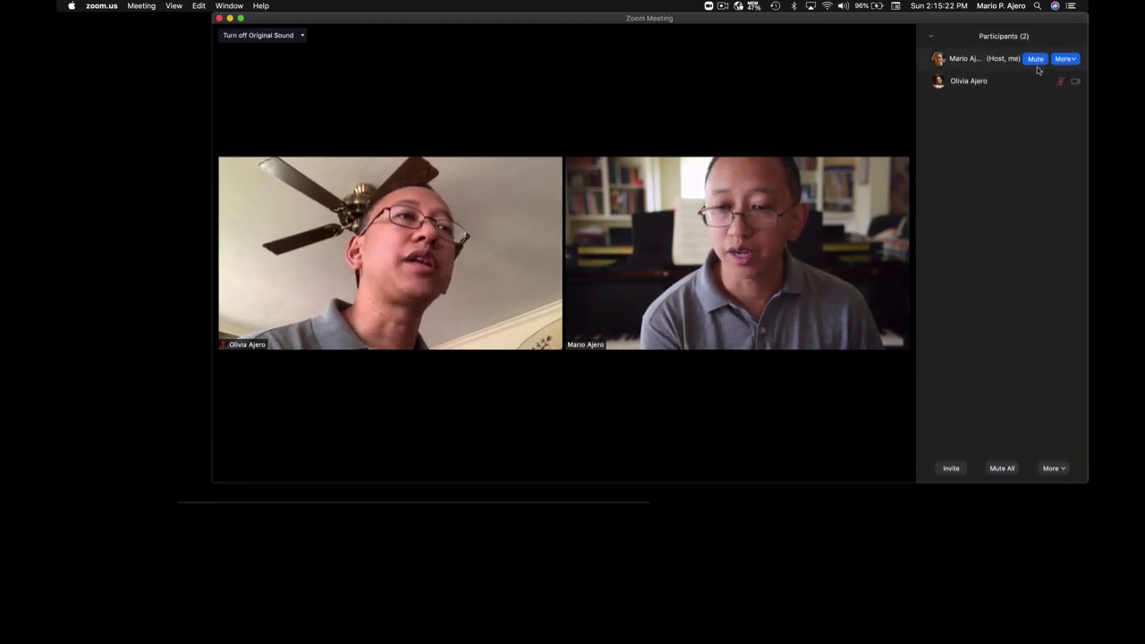
mouse_move(1037, 86)
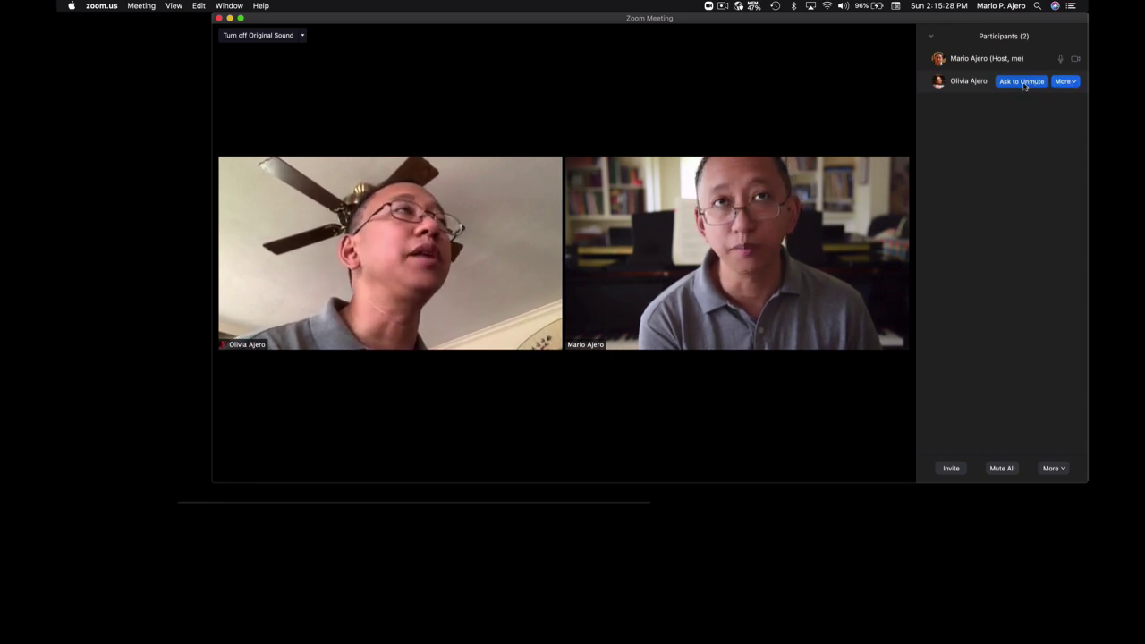
left_click(1070, 83)
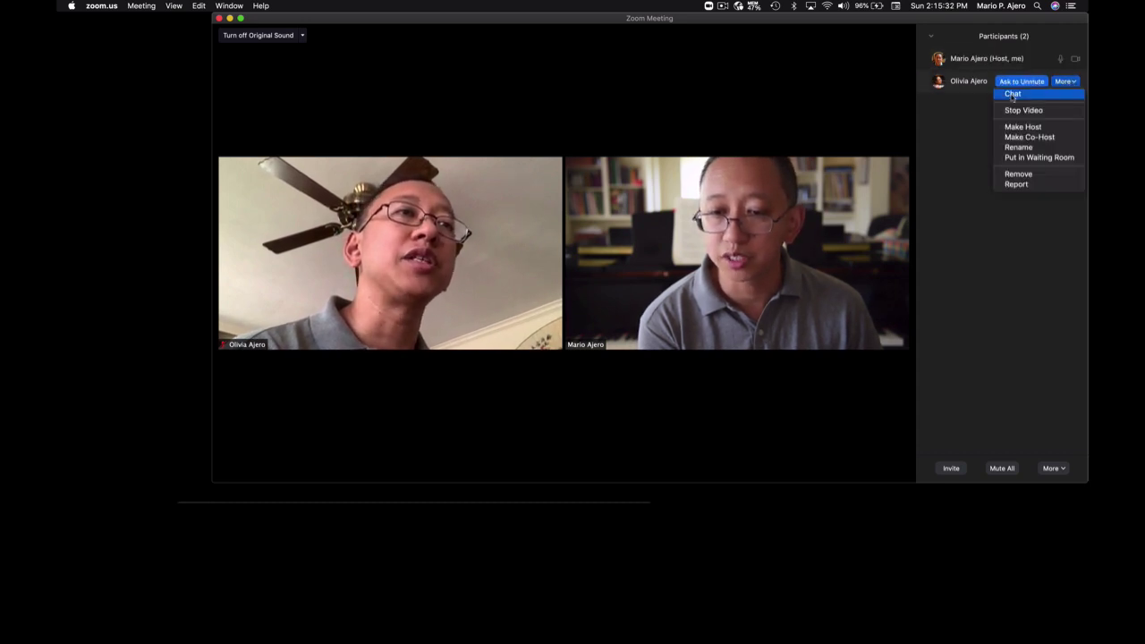
left_click(950, 121)
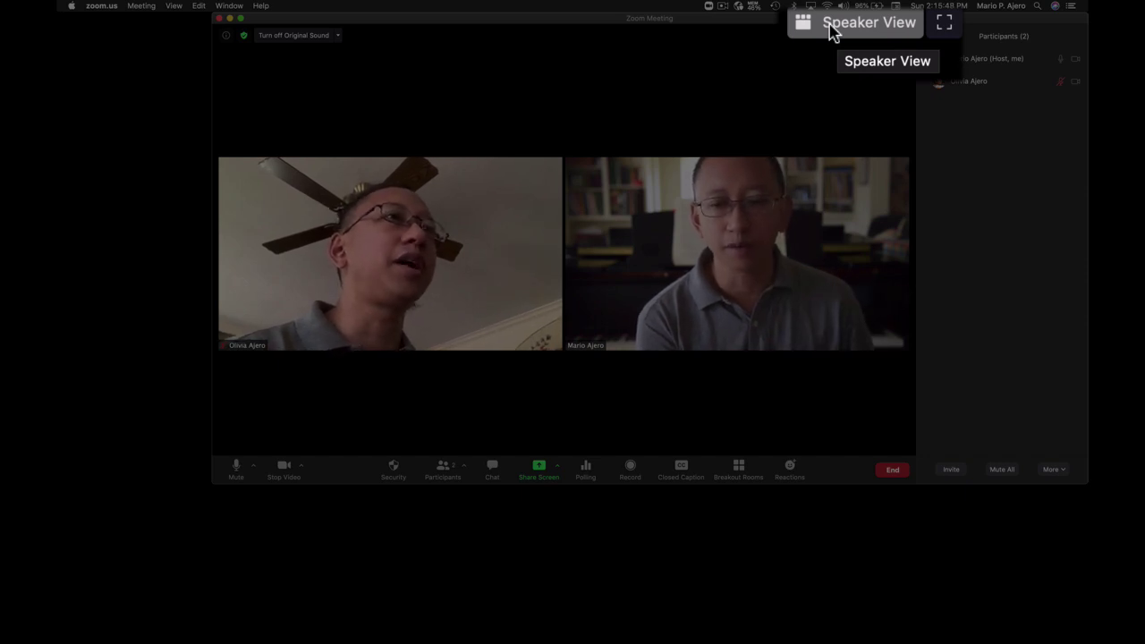
left_click(831, 31)
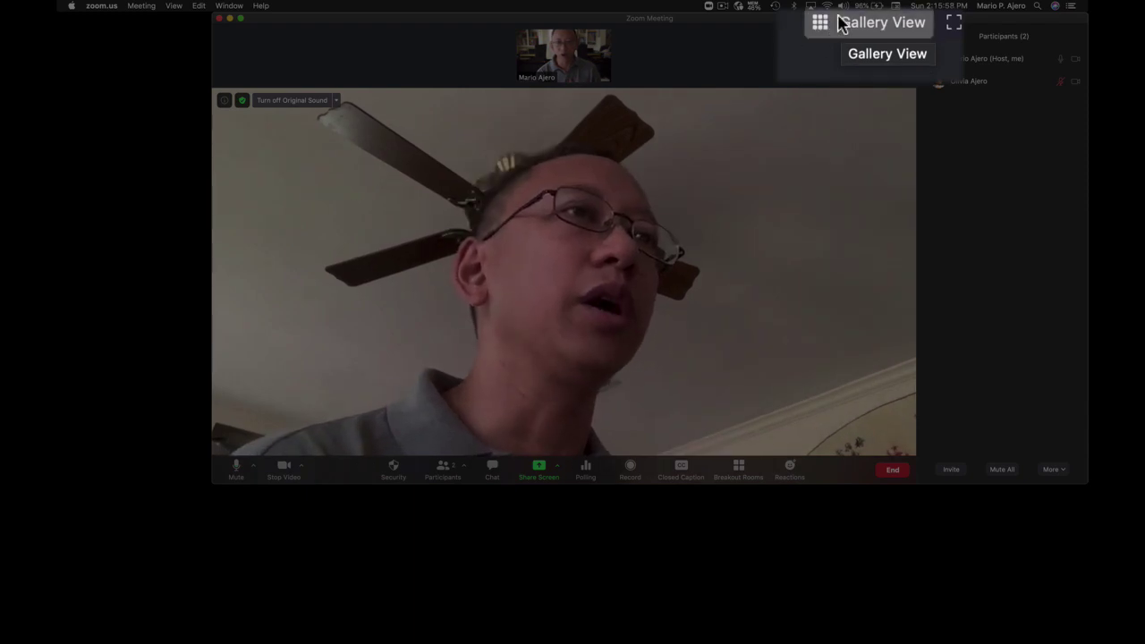
left_click(841, 25)
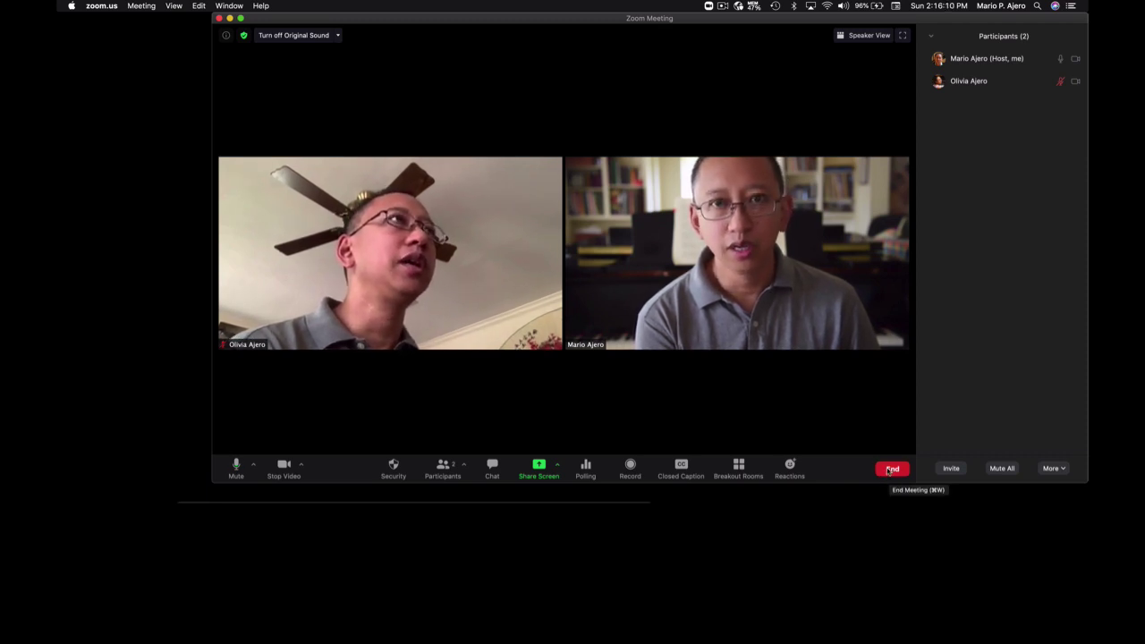
Click the red End button to show the end-for-all or leave choice
left_click(890, 470)
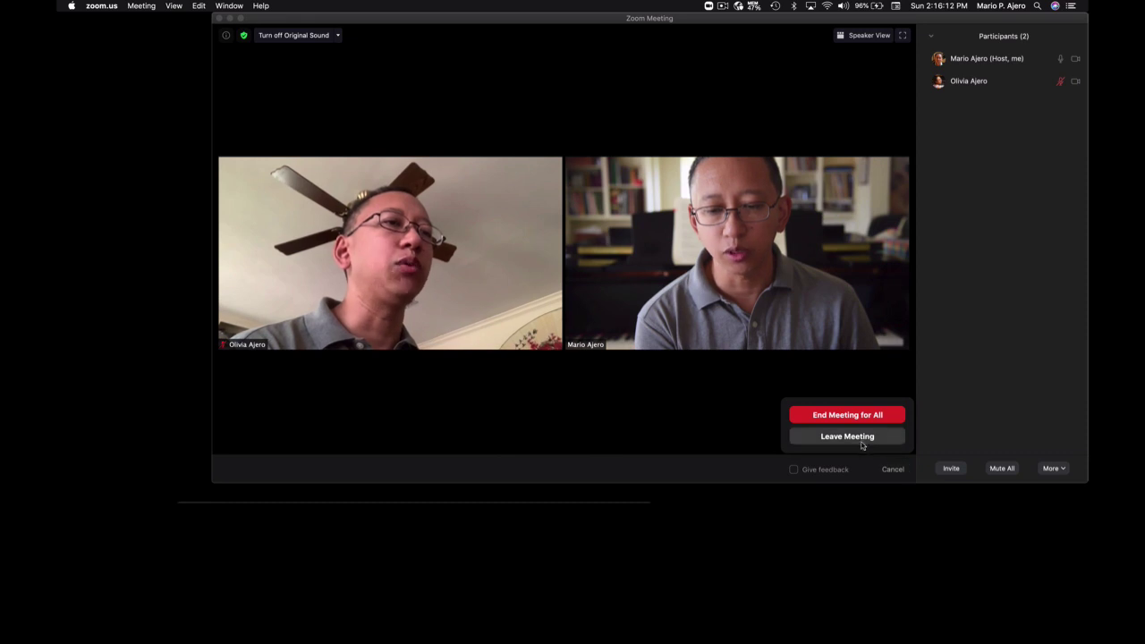